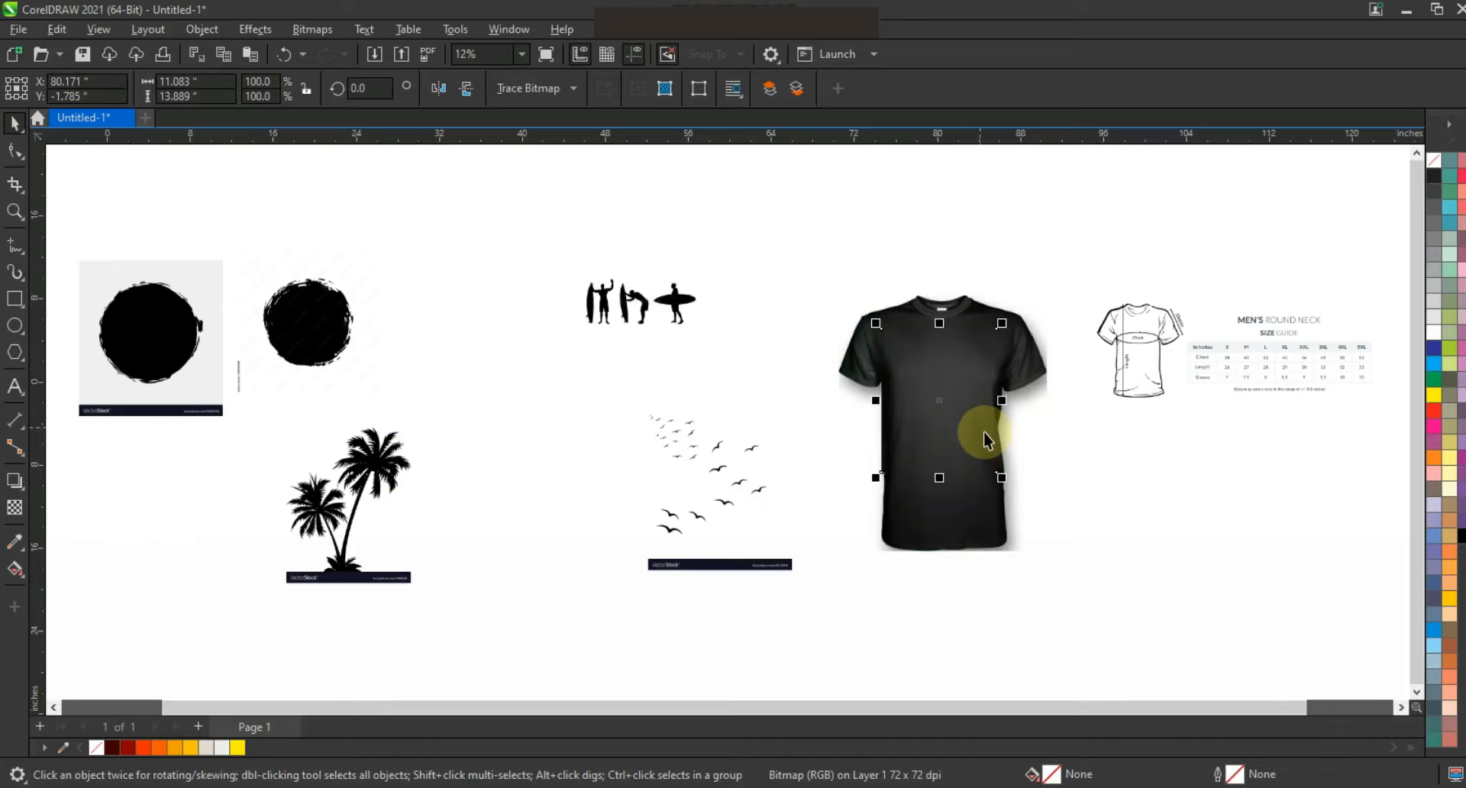
- Bring the torn-edge frame bitmap in front of the T-shirt and outline-trace it as a low quality image
{"action": "key", "text": "shift+Page_Up"}
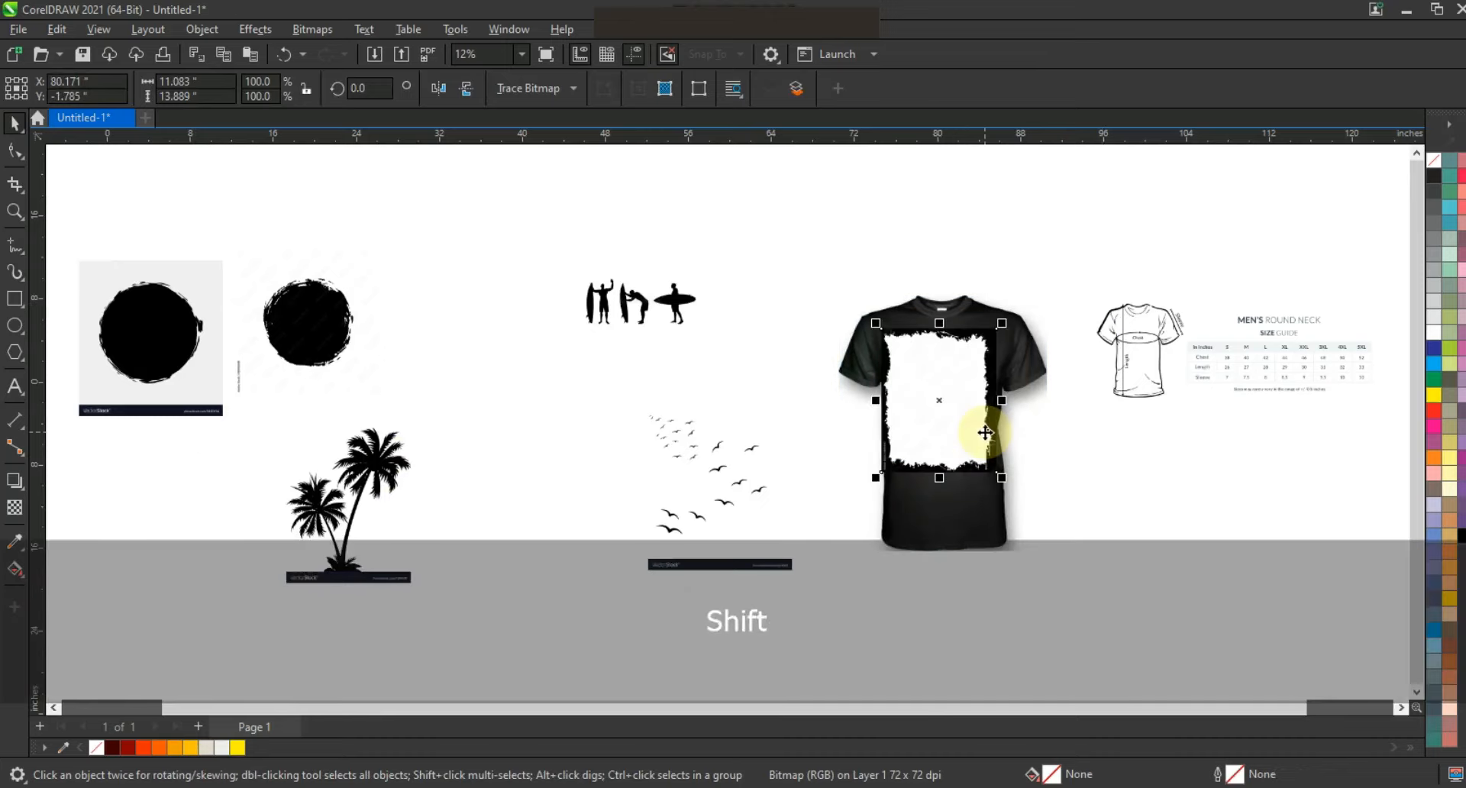
{"action": "key", "text": "shift+F2"}
{"action": "key", "text": "F3"}
{"action": "left_click_drag", "start_coordinate": [901, 432], "coordinate": [905, 441]}
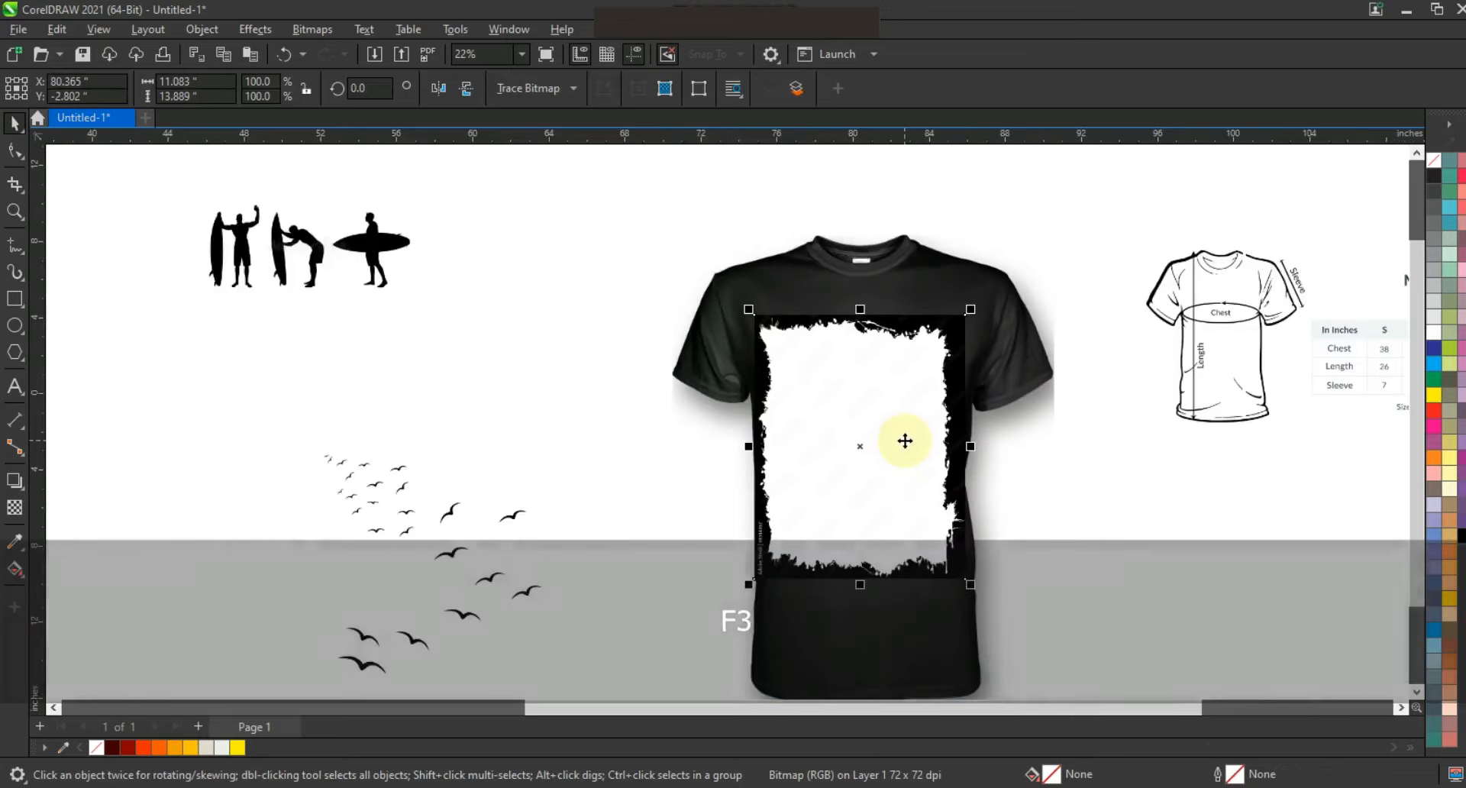
{"action": "right_click", "coordinate": [904, 441]}
{"action": "mouse_move", "coordinate": [961, 322]}
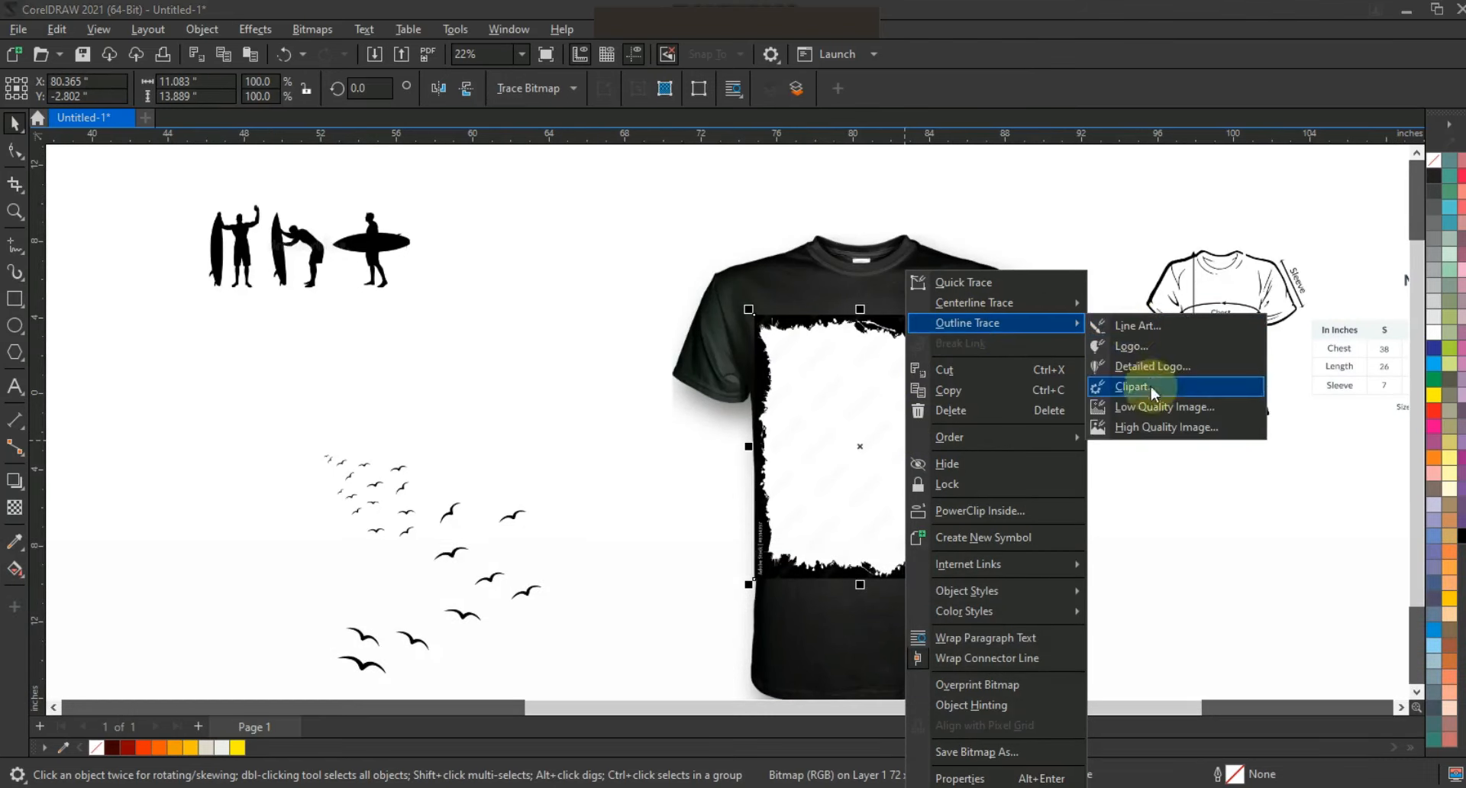
{"action": "left_click", "coordinate": [1145, 406]}
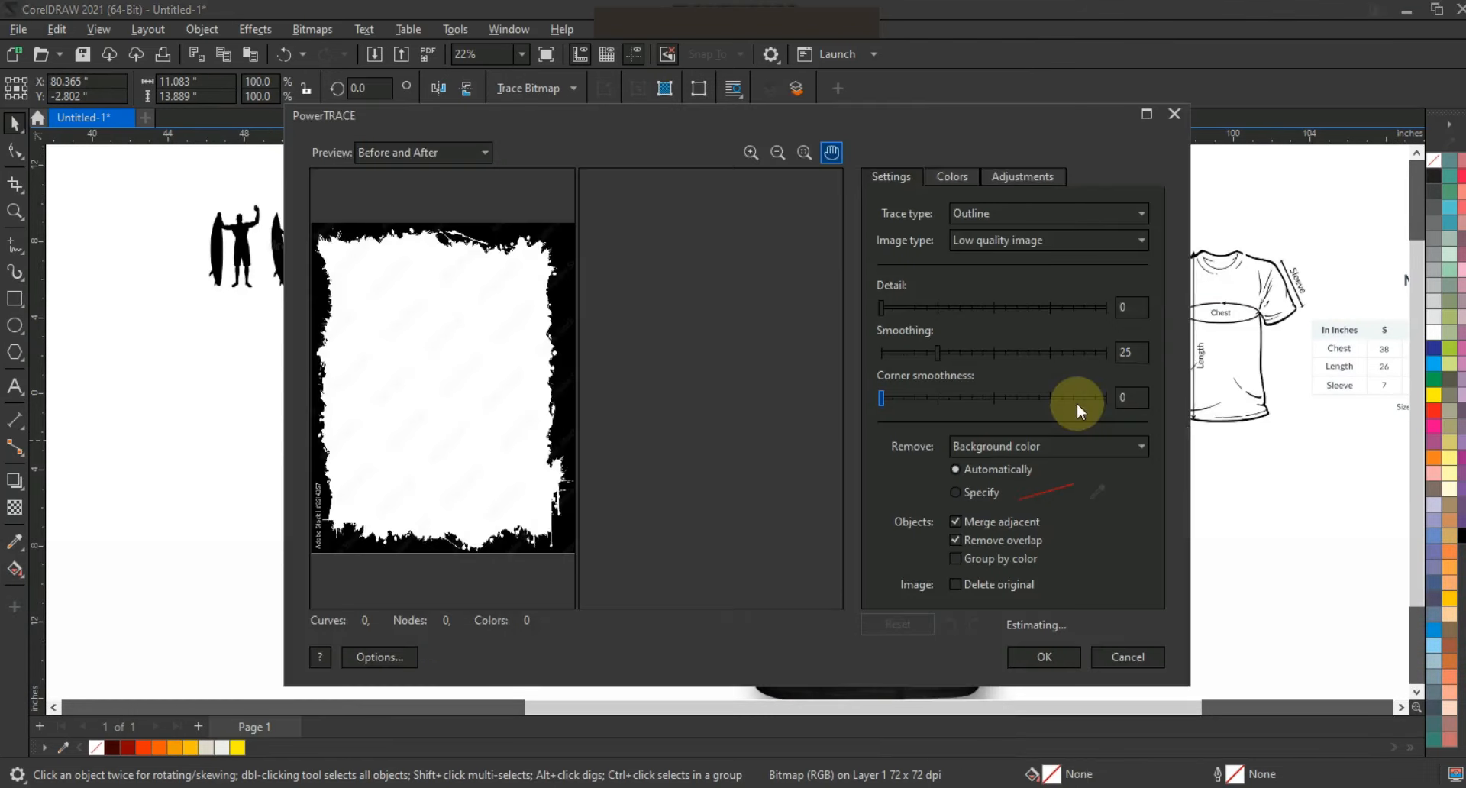
{"action": "left_click", "coordinate": [1056, 654]}
- Remove the black frame so only the white torn shape remains, and scale it to about 9.6 × 12.2 in on the shirt's chest
{"action": "key", "text": "Delete"}
{"action": "left_click_drag", "start_coordinate": [972, 297], "coordinate": [958, 314]}
{"action": "left_click_drag", "start_coordinate": [958, 314], "coordinate": [960, 307]}
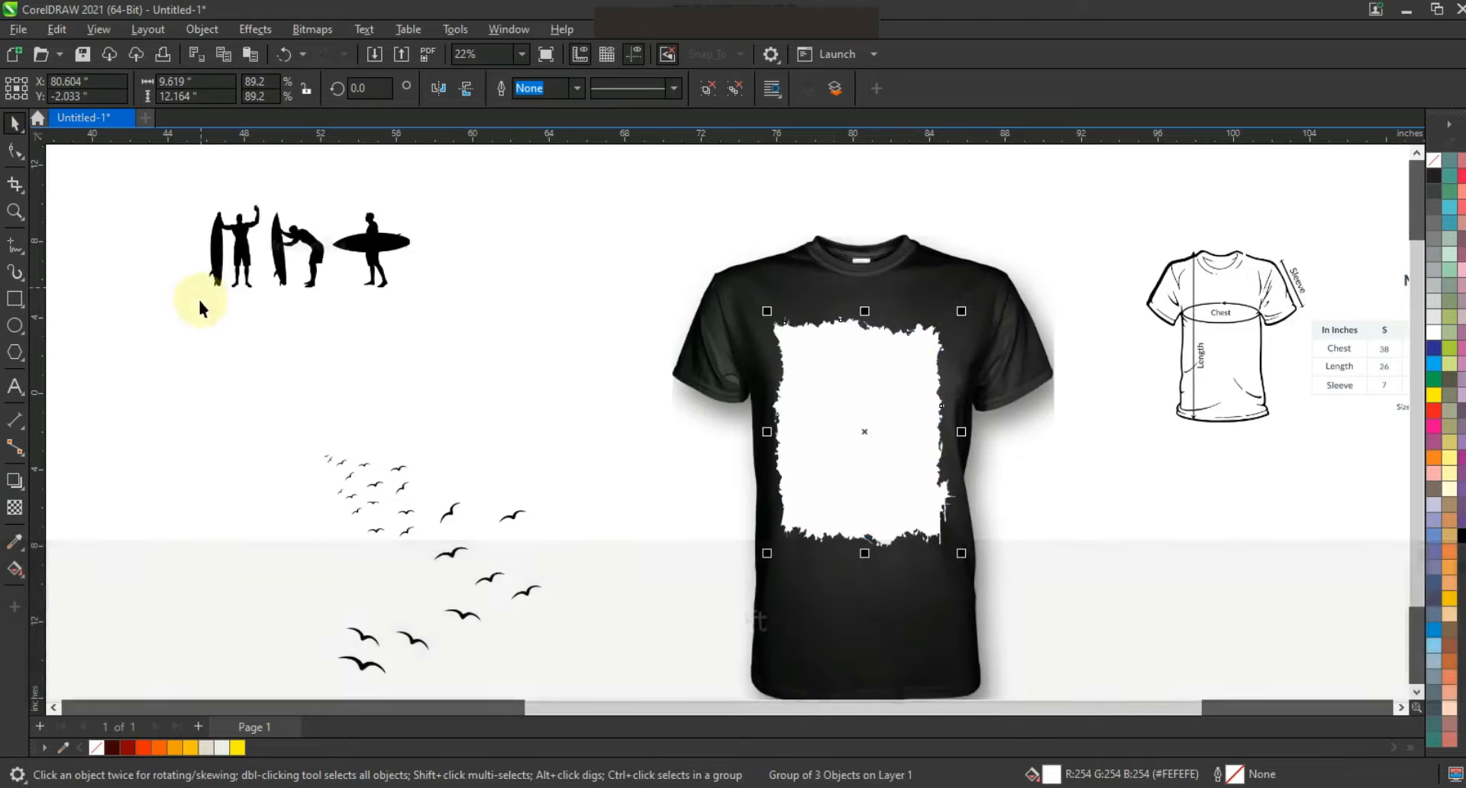
{"action": "left_click", "coordinate": [14, 214]}
{"action": "left_click_drag", "start_coordinate": [714, 294], "coordinate": [1029, 572]}
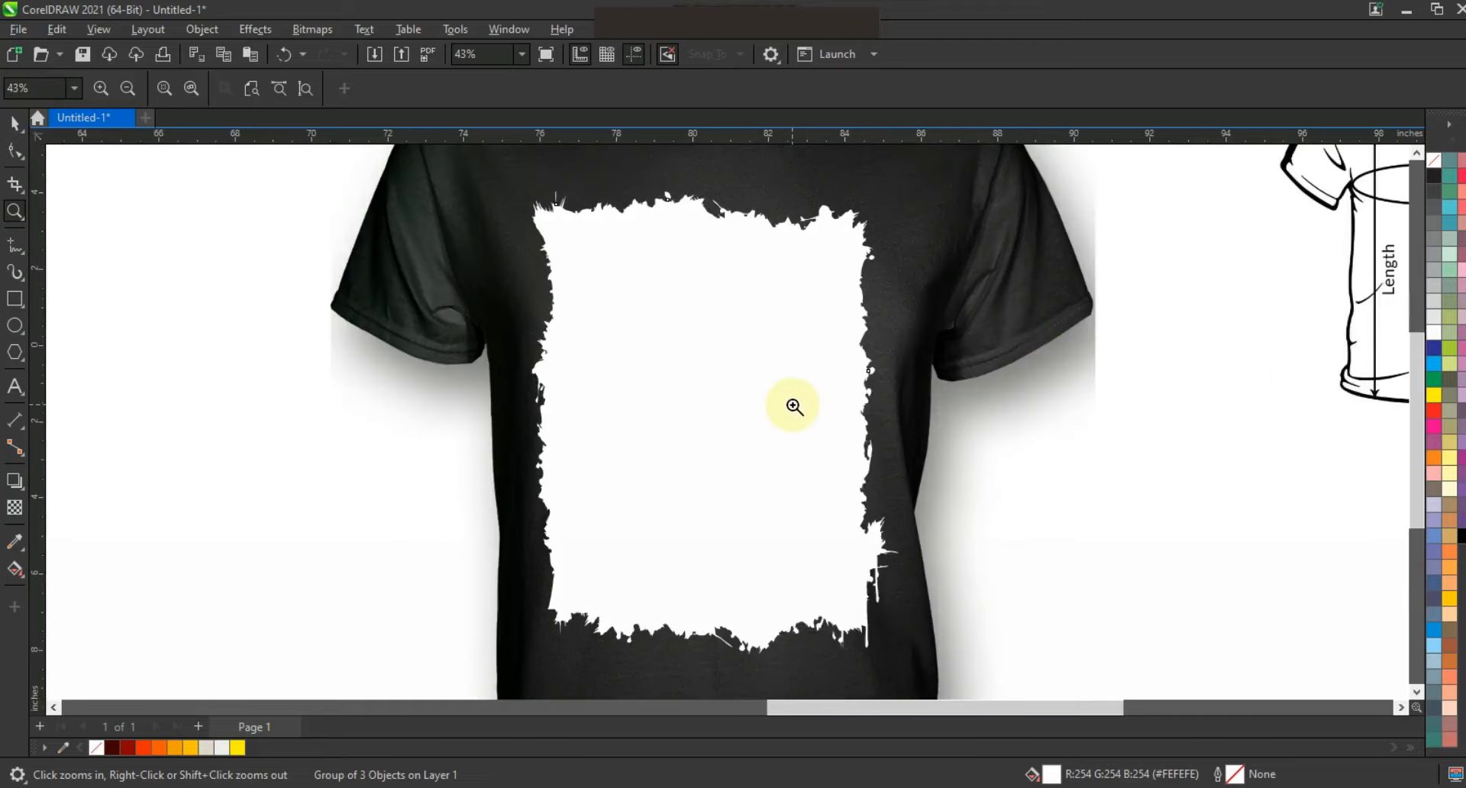
{"action": "right_click", "coordinate": [793, 406]}
{"action": "left_click", "coordinate": [15, 130]}
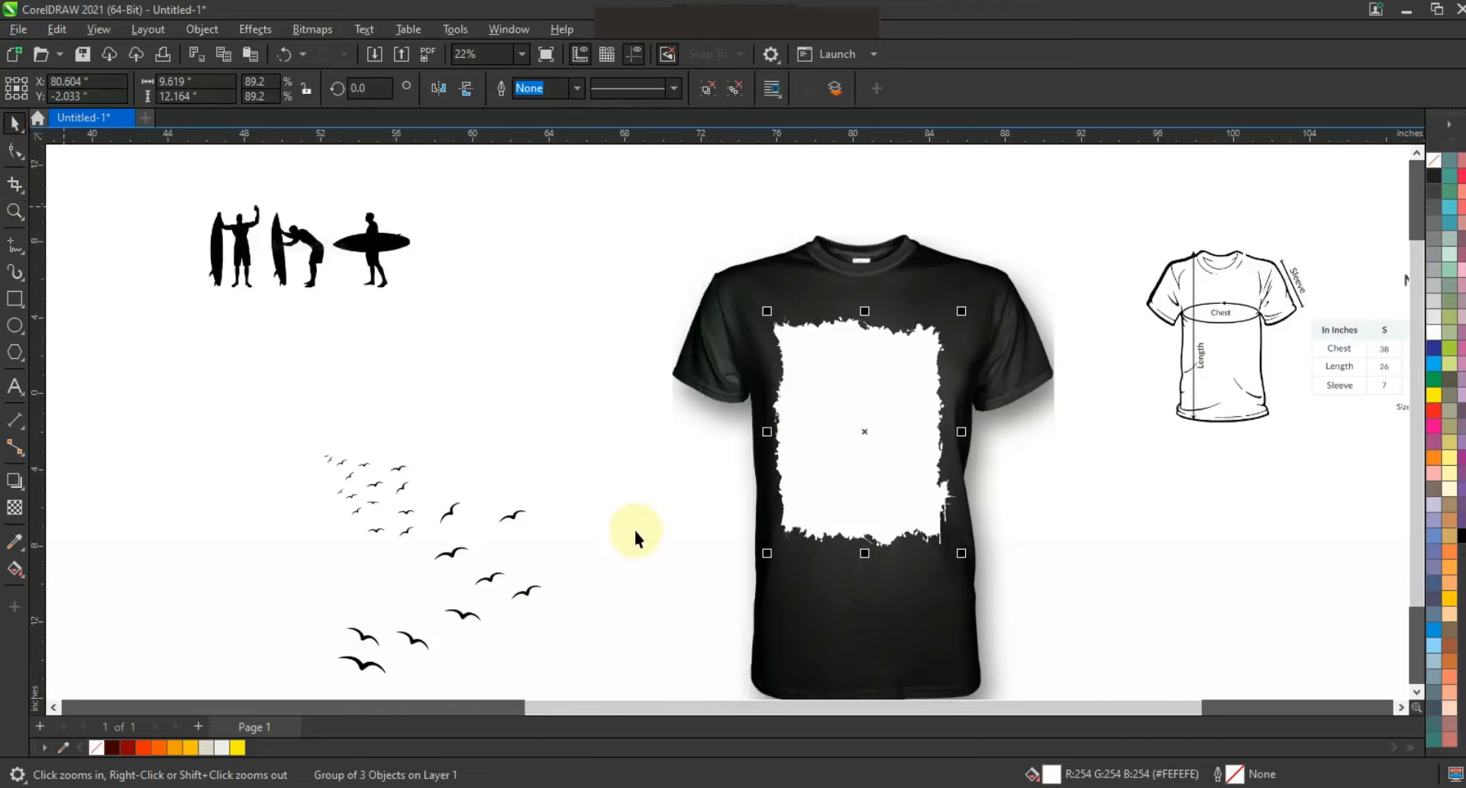
- Move the grey-background brushed circle image below the size guide and outline-trace it as a low quality image with detail 93
{"action": "scroll", "coordinate": [661, 511], "scroll_direction": "down", "scroll_amount": 1}
{"action": "key", "text": "Escape"}
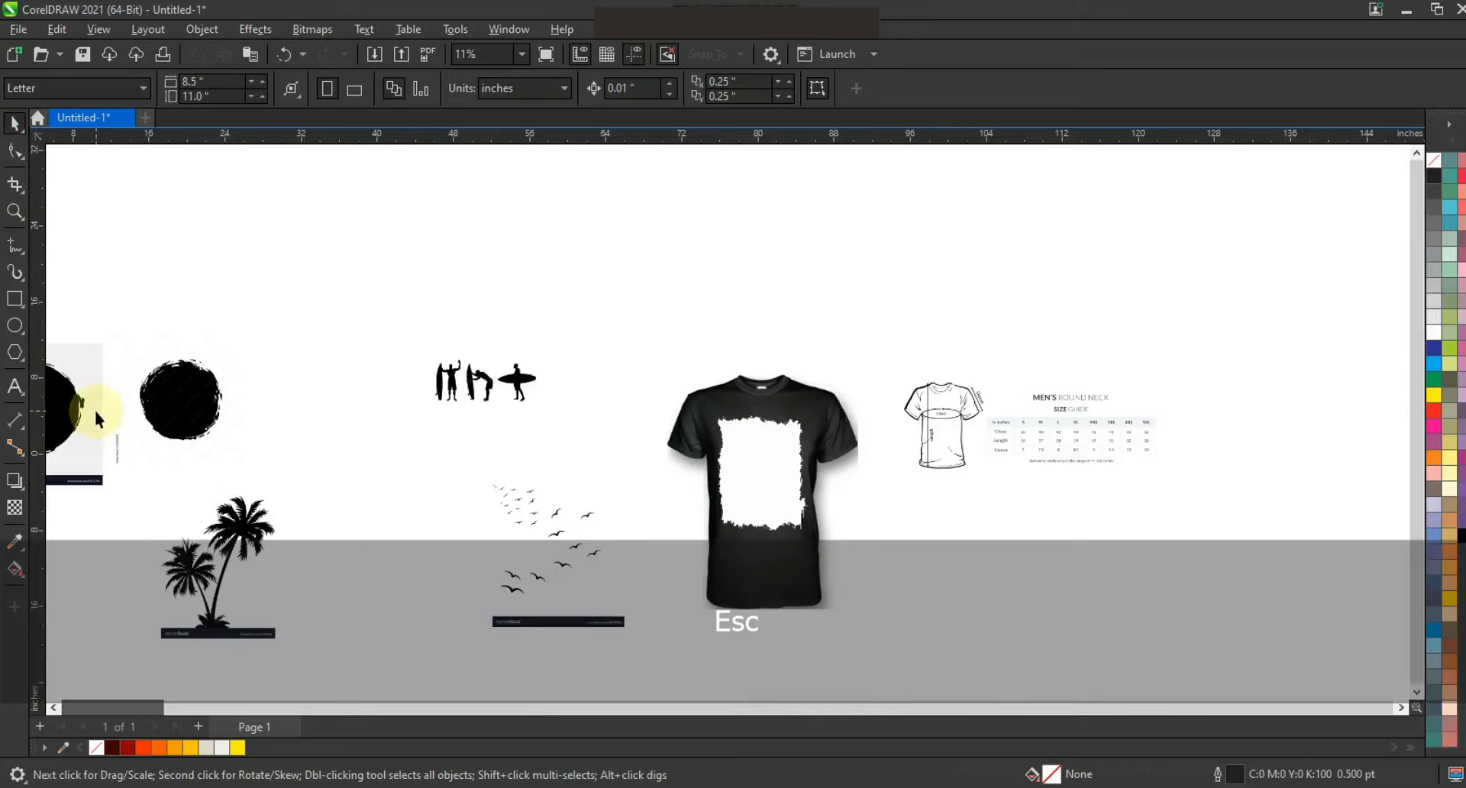
{"action": "left_click_drag", "start_coordinate": [94, 408], "coordinate": [1039, 622]}
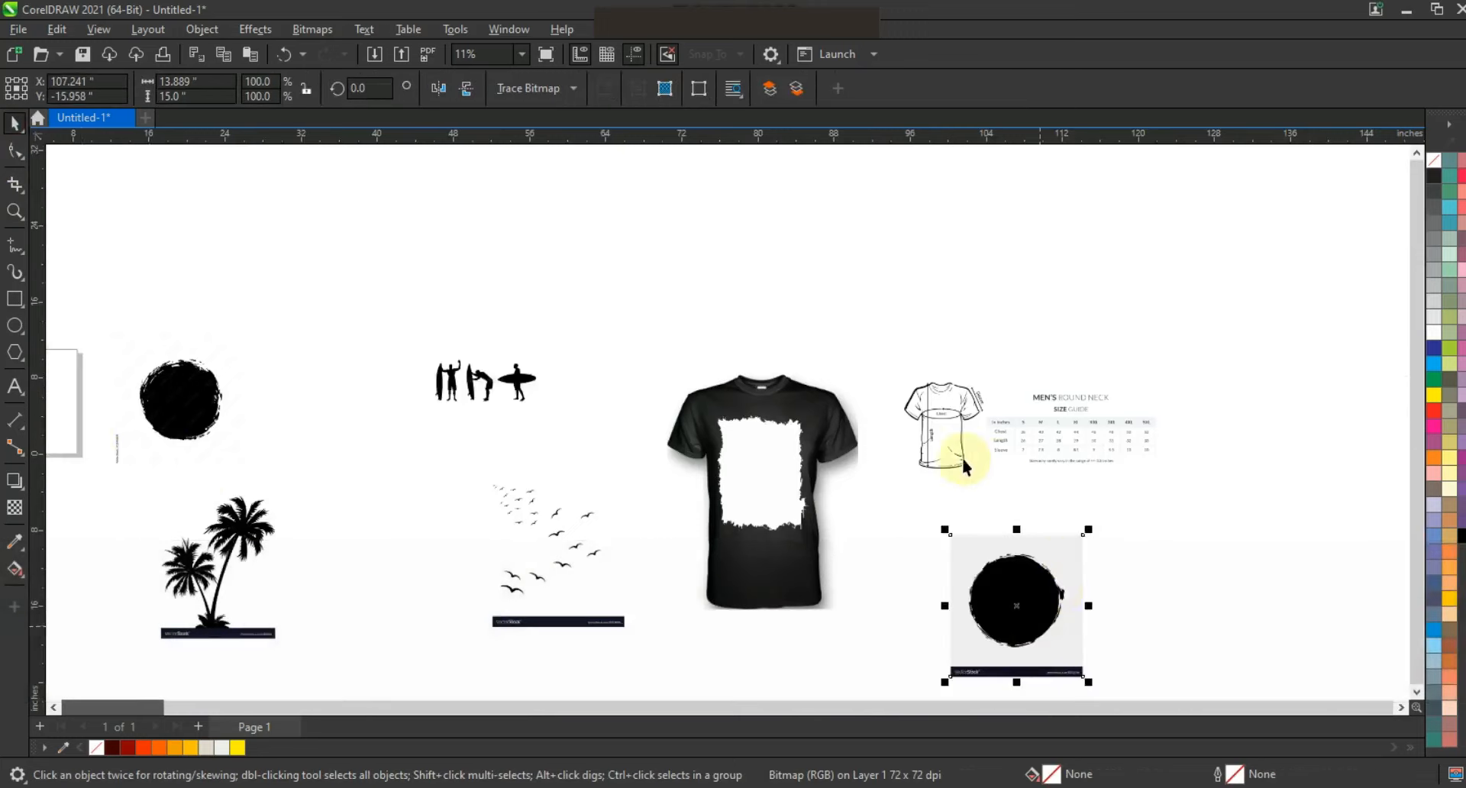
{"action": "key", "text": "shift+F2"}
{"action": "right_click", "coordinate": [849, 412]}
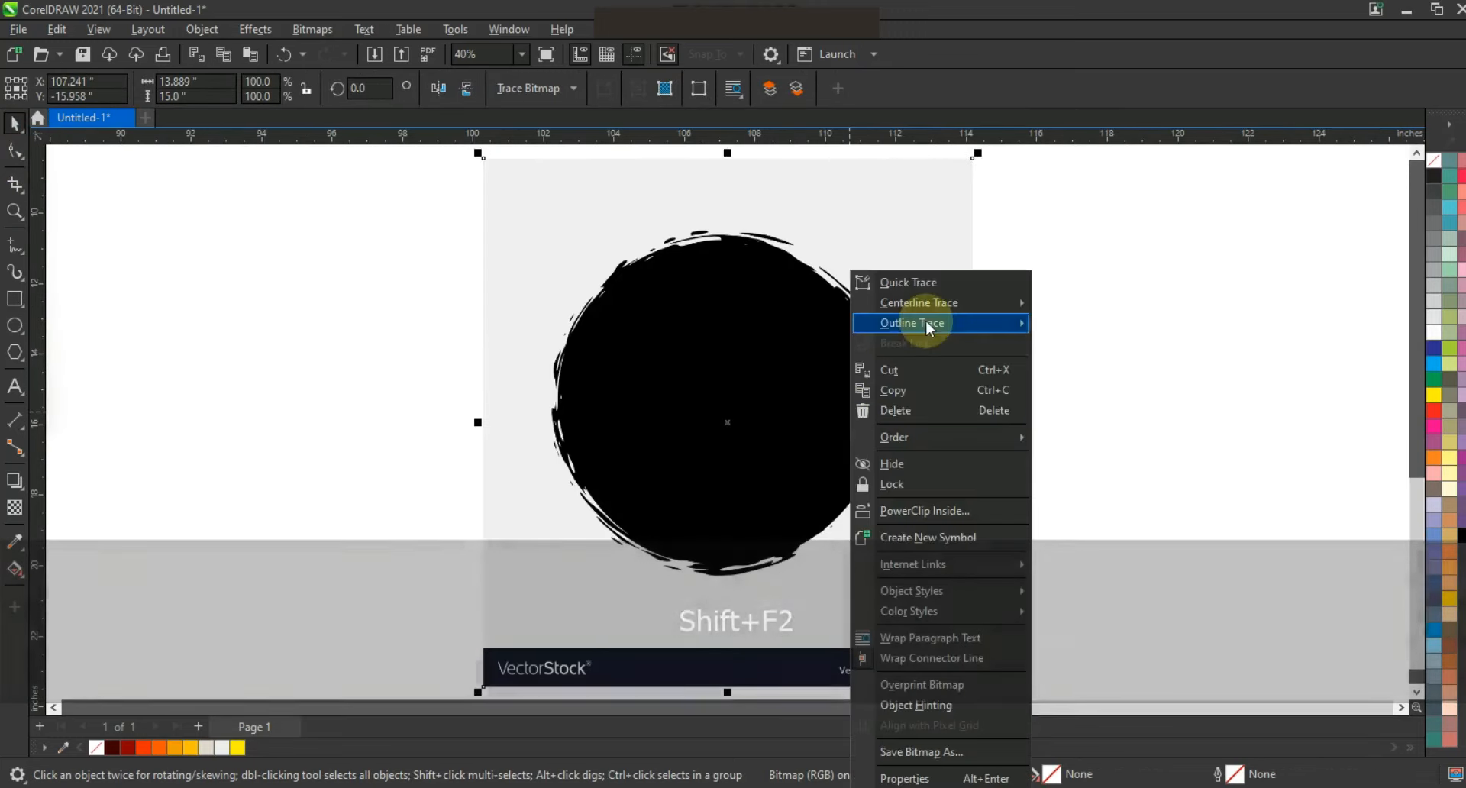
{"action": "mouse_move", "coordinate": [926, 319]}
{"action": "left_click", "coordinate": [1092, 409]}
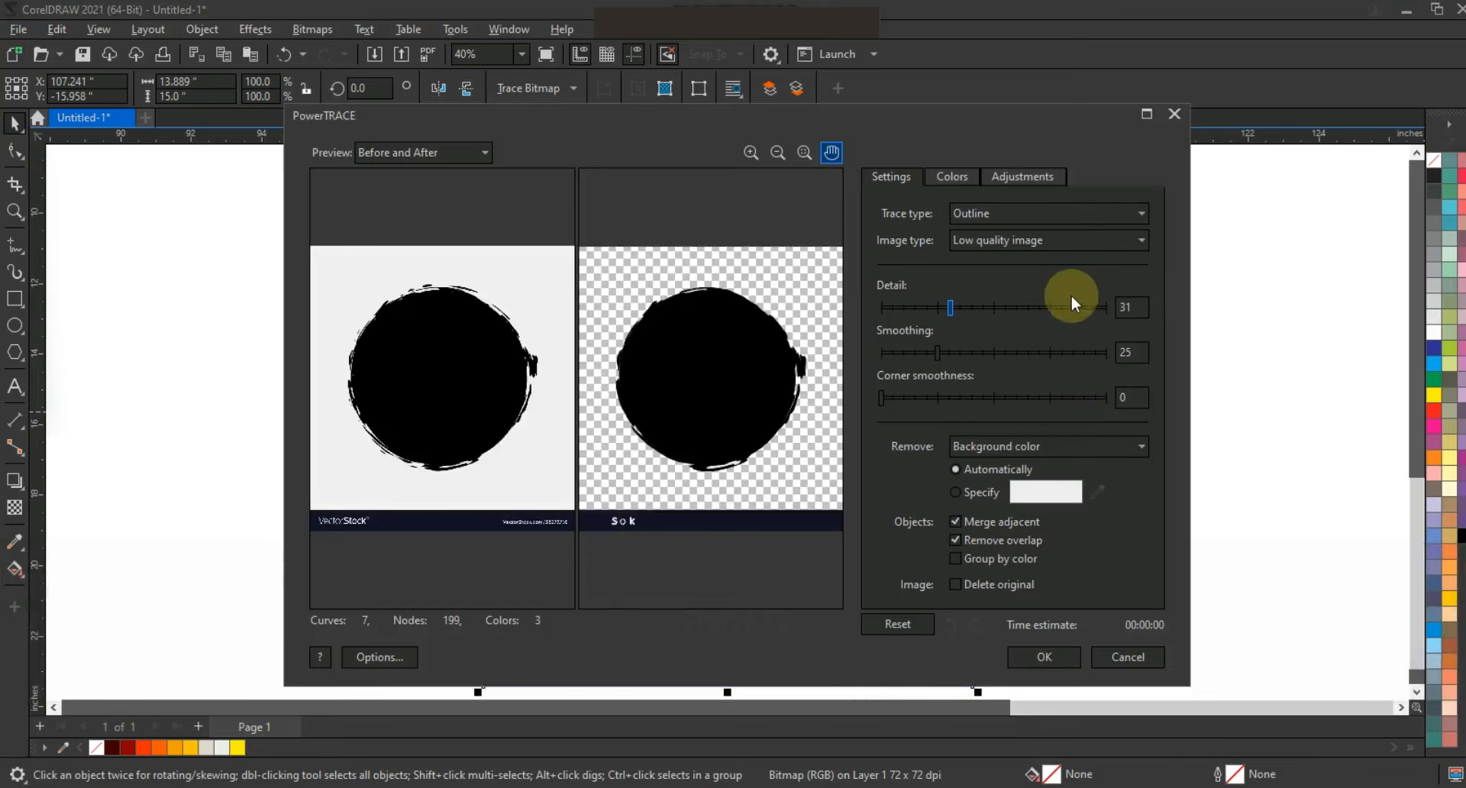
{"action": "left_click", "coordinate": [1090, 306]}
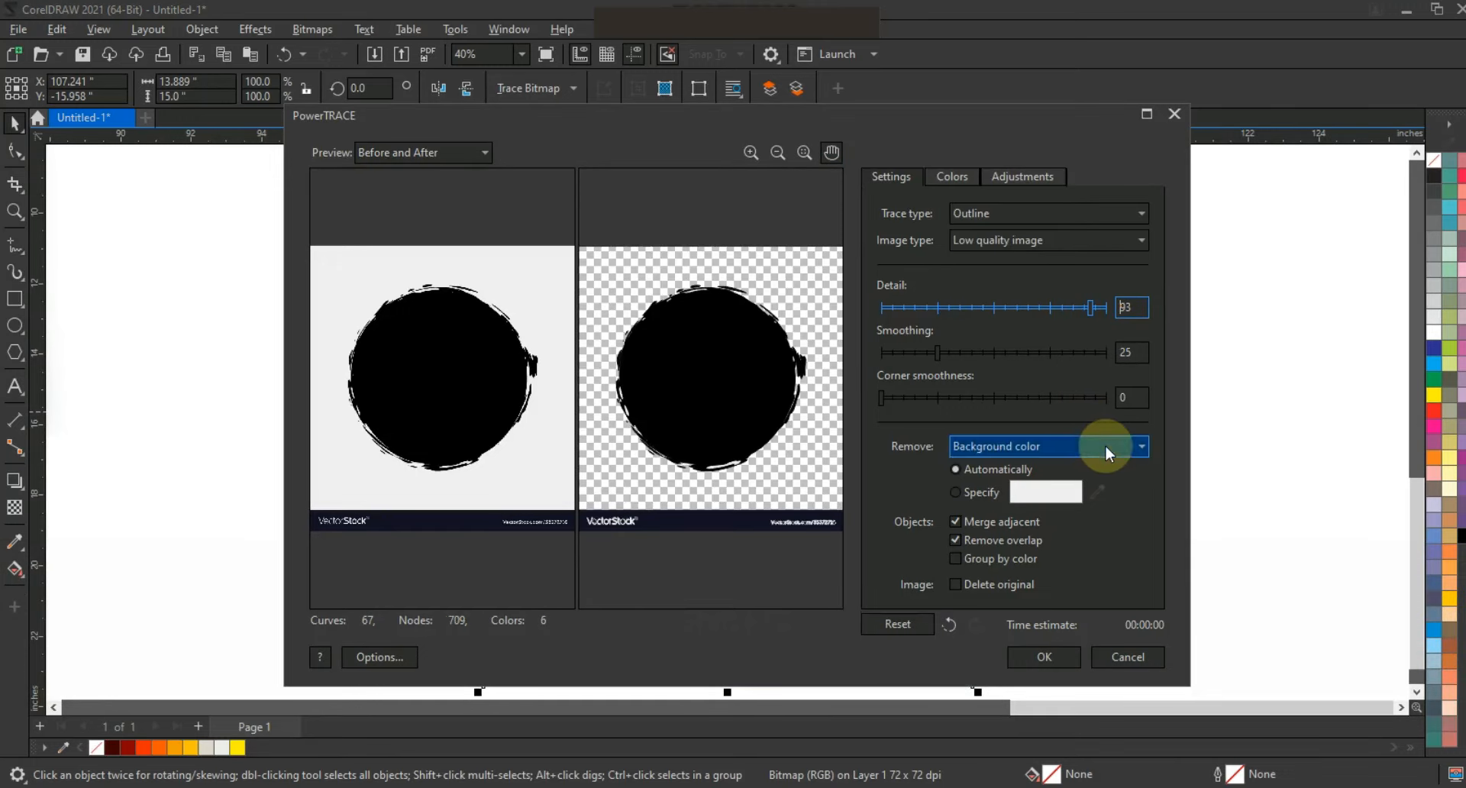
{"action": "left_click", "coordinate": [1046, 657]}
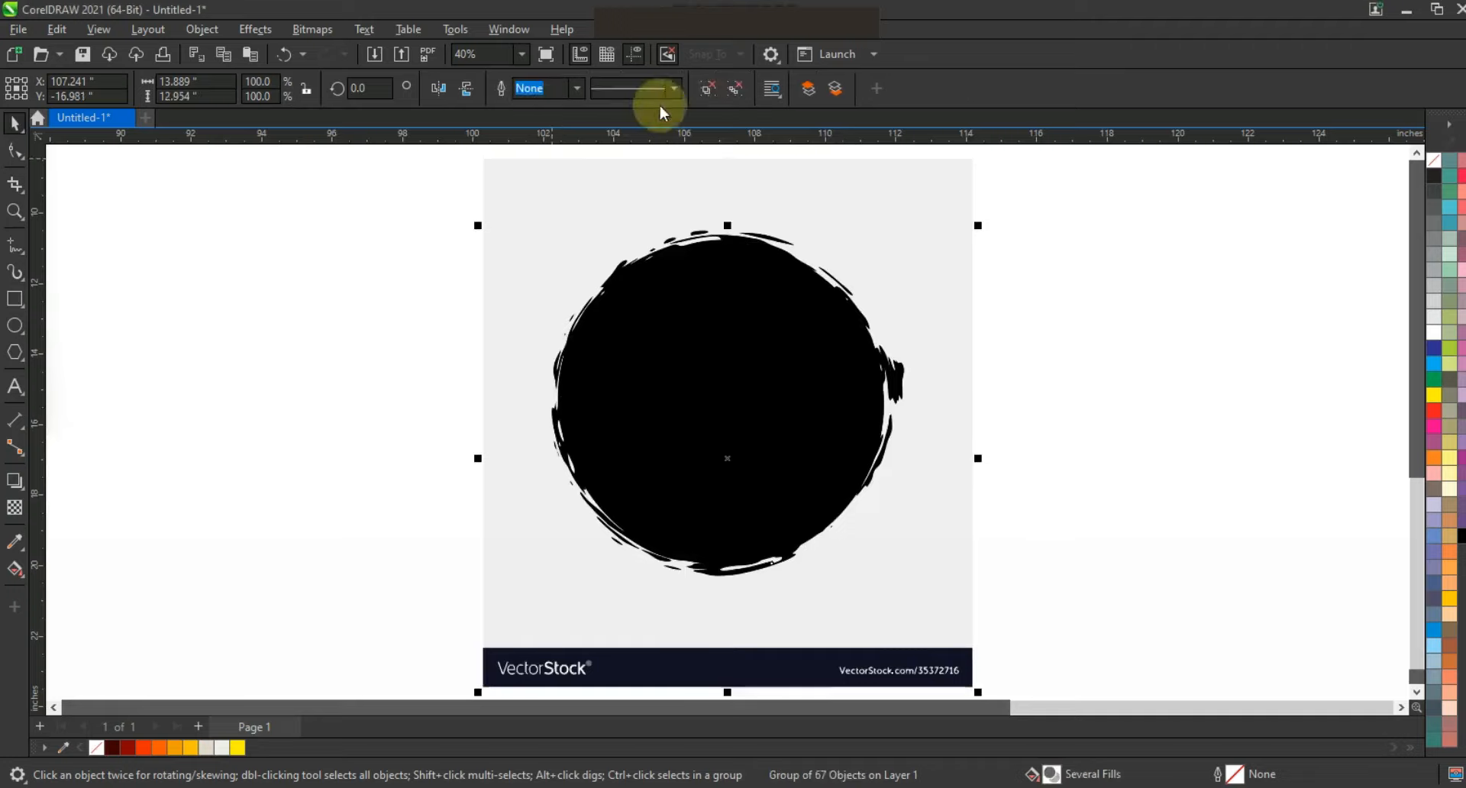
- Weld the traced circle's pieces into one curve and place it in front of the artwork on the T-shirt
{"action": "left_click_drag", "start_coordinate": [1099, 205], "coordinate": [432, 605]}
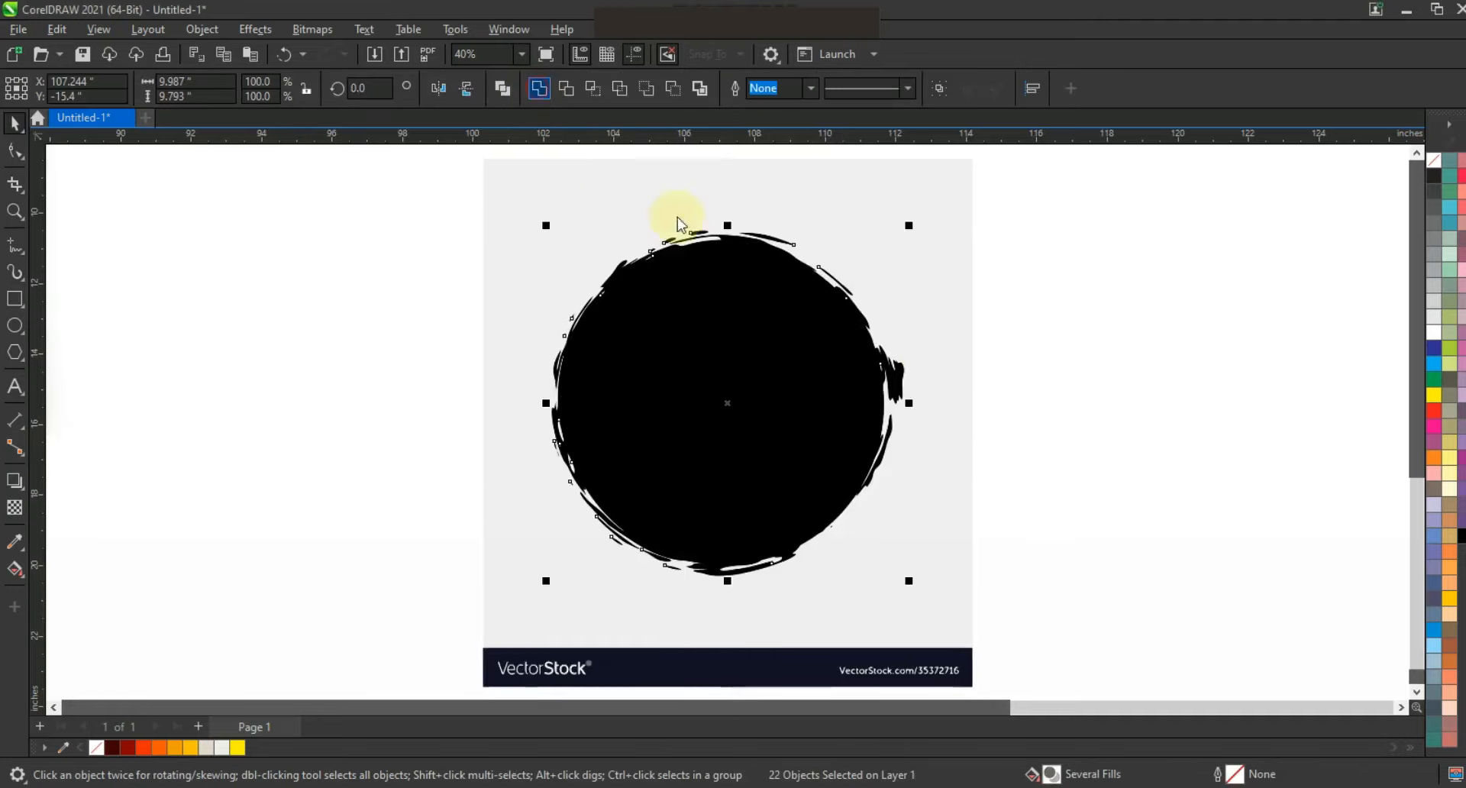
{"action": "key", "text": "F3"}
{"action": "mouse_move", "coordinate": [831, 370]}
{"action": "left_mouse_down"}
{"action": "mouse_move", "coordinate": [606, 301]}
{"action": "mouse_move", "coordinate": [610, 276]}
{"action": "left_mouse_up"}
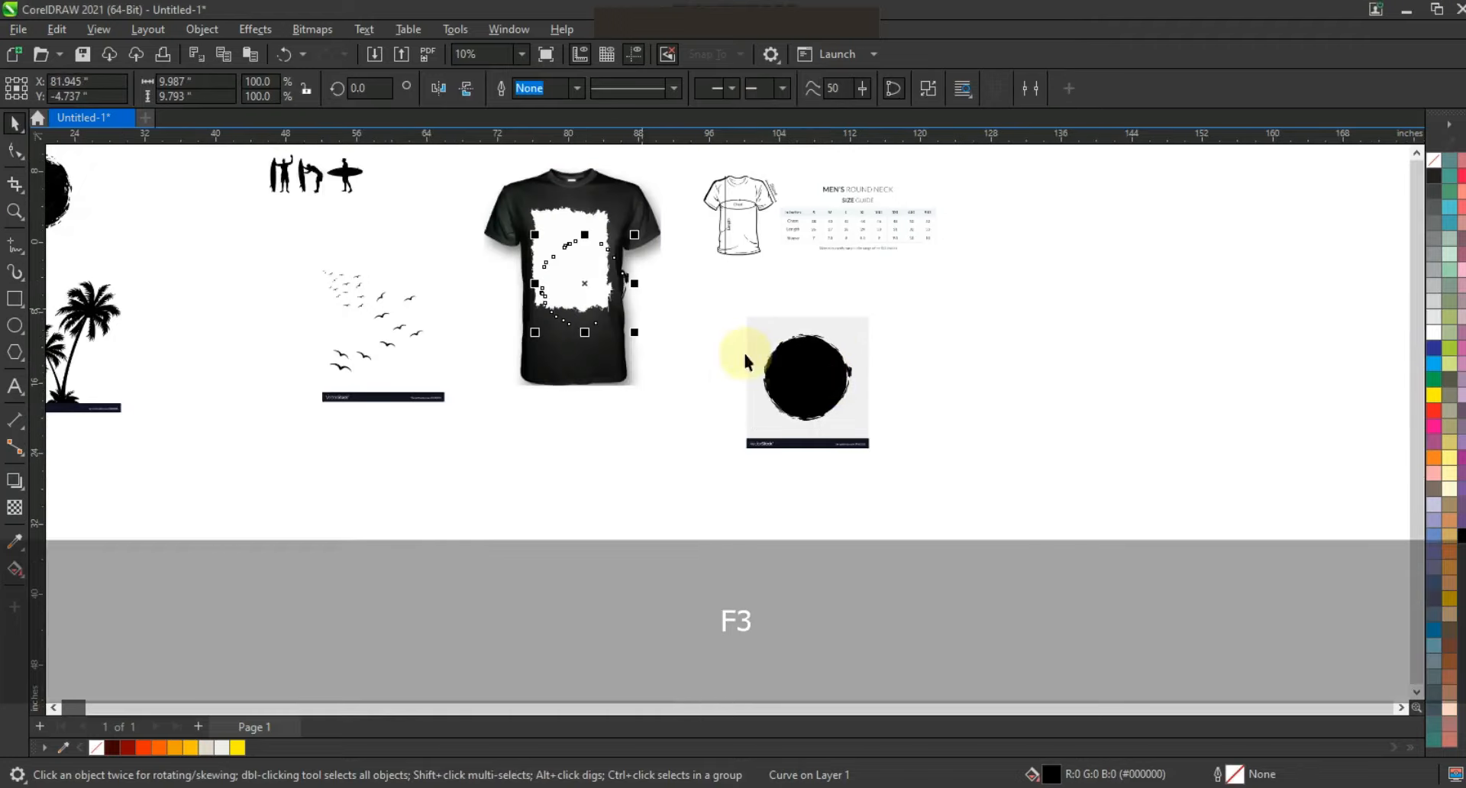
{"action": "key", "text": "shift+Page_Up"}
- Delete the circle's source image and the leftover traced banner below the size guide
{"action": "left_click", "coordinate": [795, 398]}
{"action": "key", "text": "Delete"}
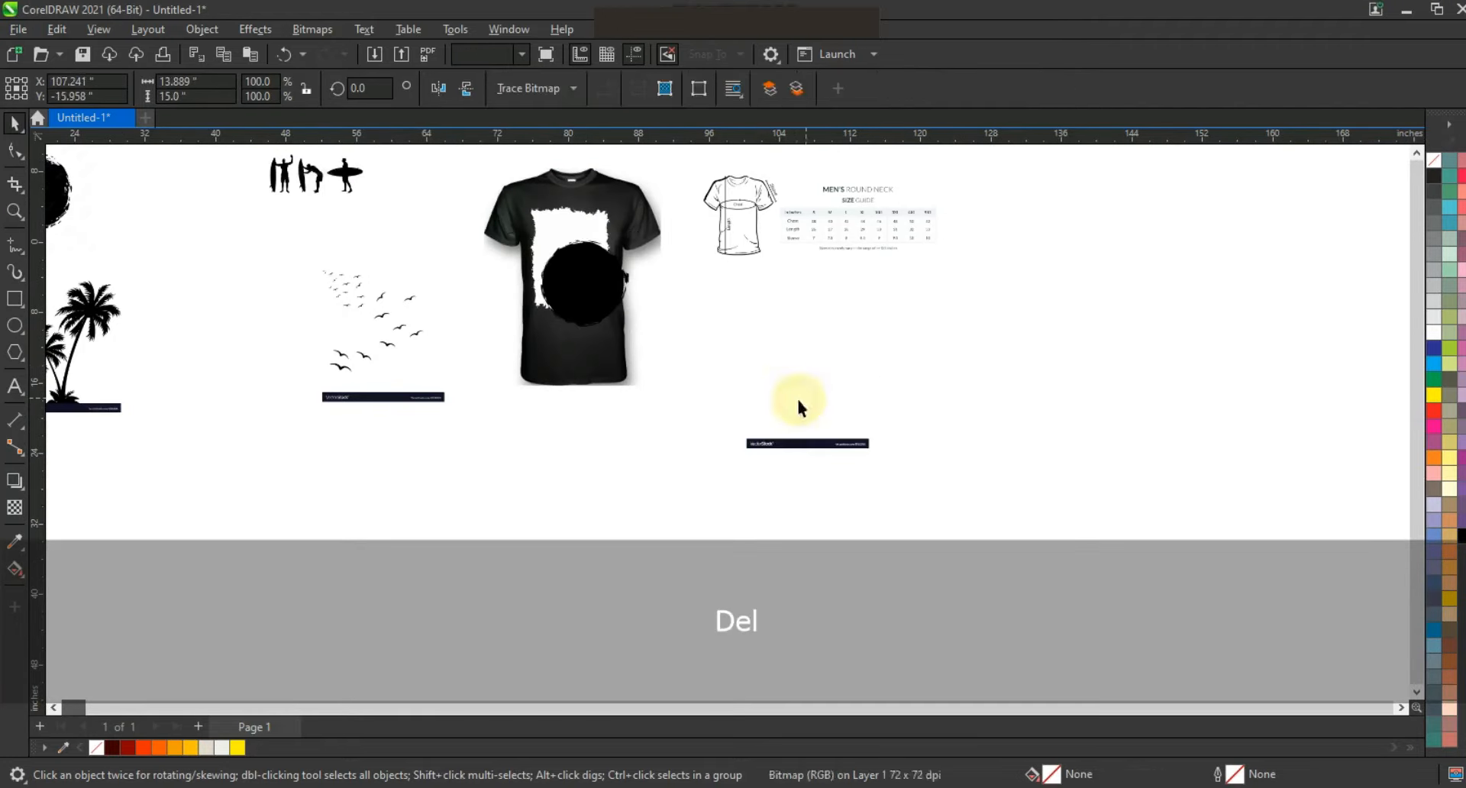
{"action": "left_click", "coordinate": [609, 336]}
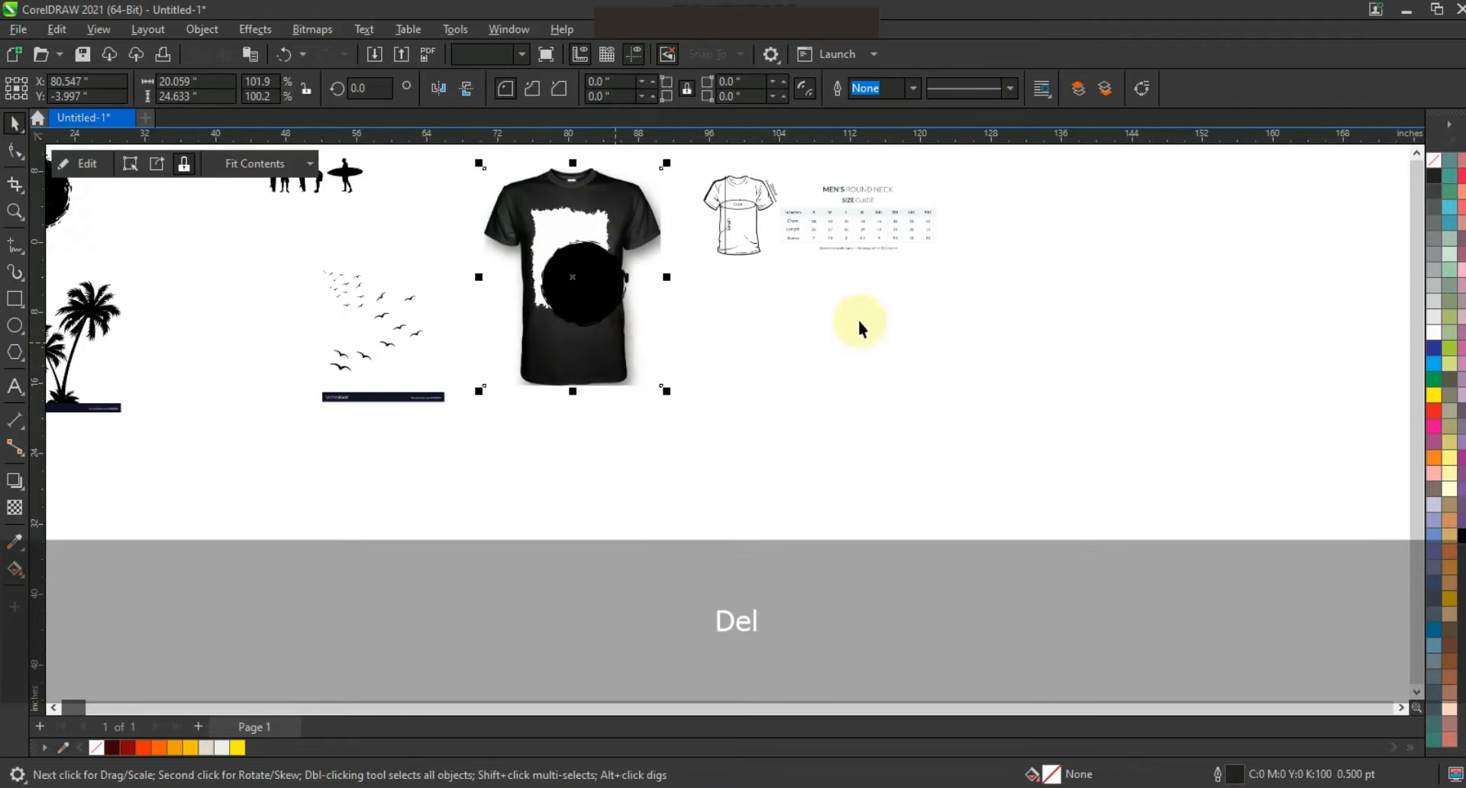
- Fill the black circle with beige #E0DACE and scale it to about 10.6 × 10.4 in over the white shape's lower half
{"action": "key", "text": "shift+F2"}
{"action": "key", "text": "Escape"}
{"action": "left_click", "coordinate": [781, 478]}
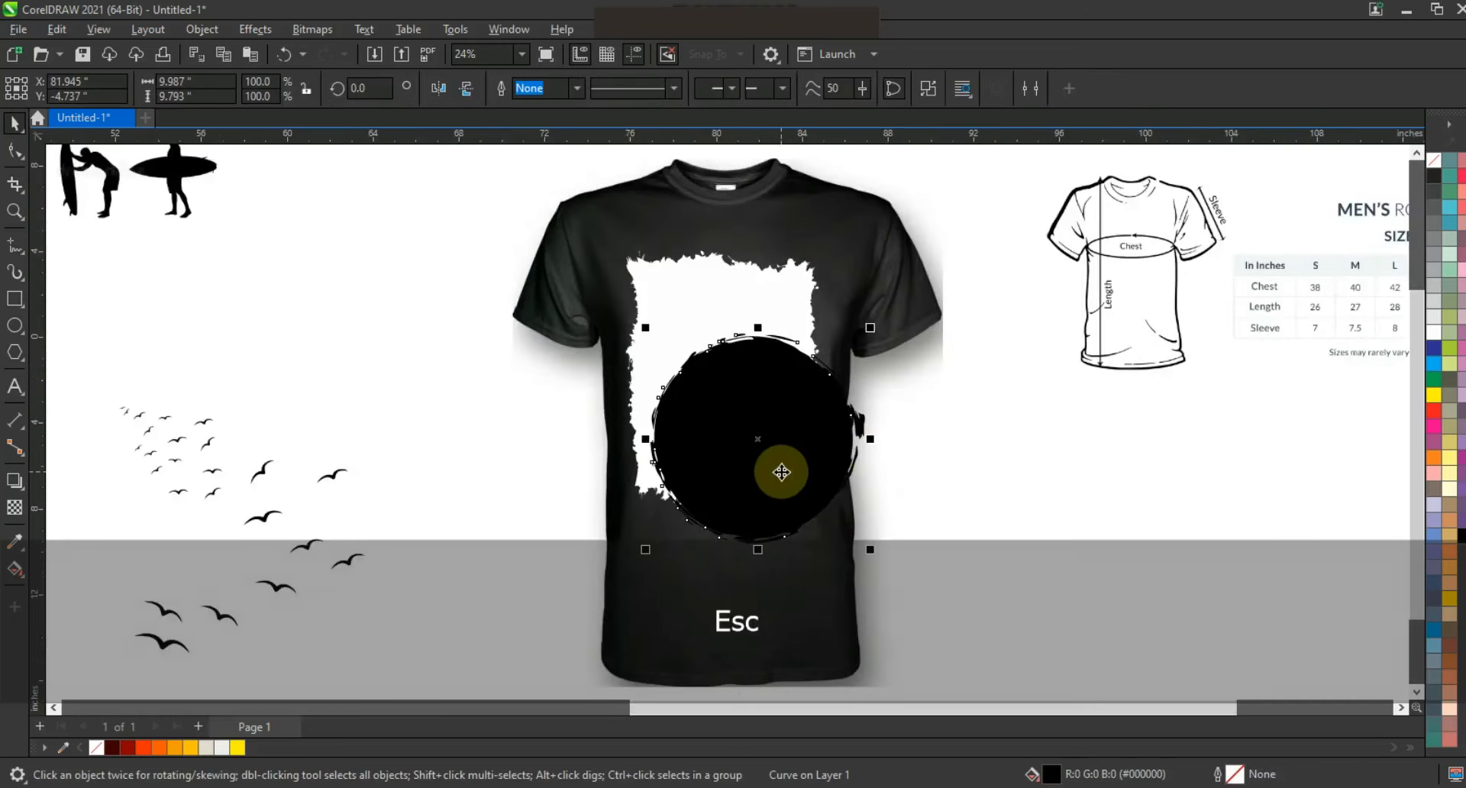
{"action": "left_click", "coordinate": [207, 749]}
{"action": "left_click_drag", "start_coordinate": [769, 448], "coordinate": [747, 457]}
{"action": "left_click_drag", "start_coordinate": [846, 336], "coordinate": [853, 330]}
{"action": "left_click_drag", "start_coordinate": [784, 420], "coordinate": [784, 425]}
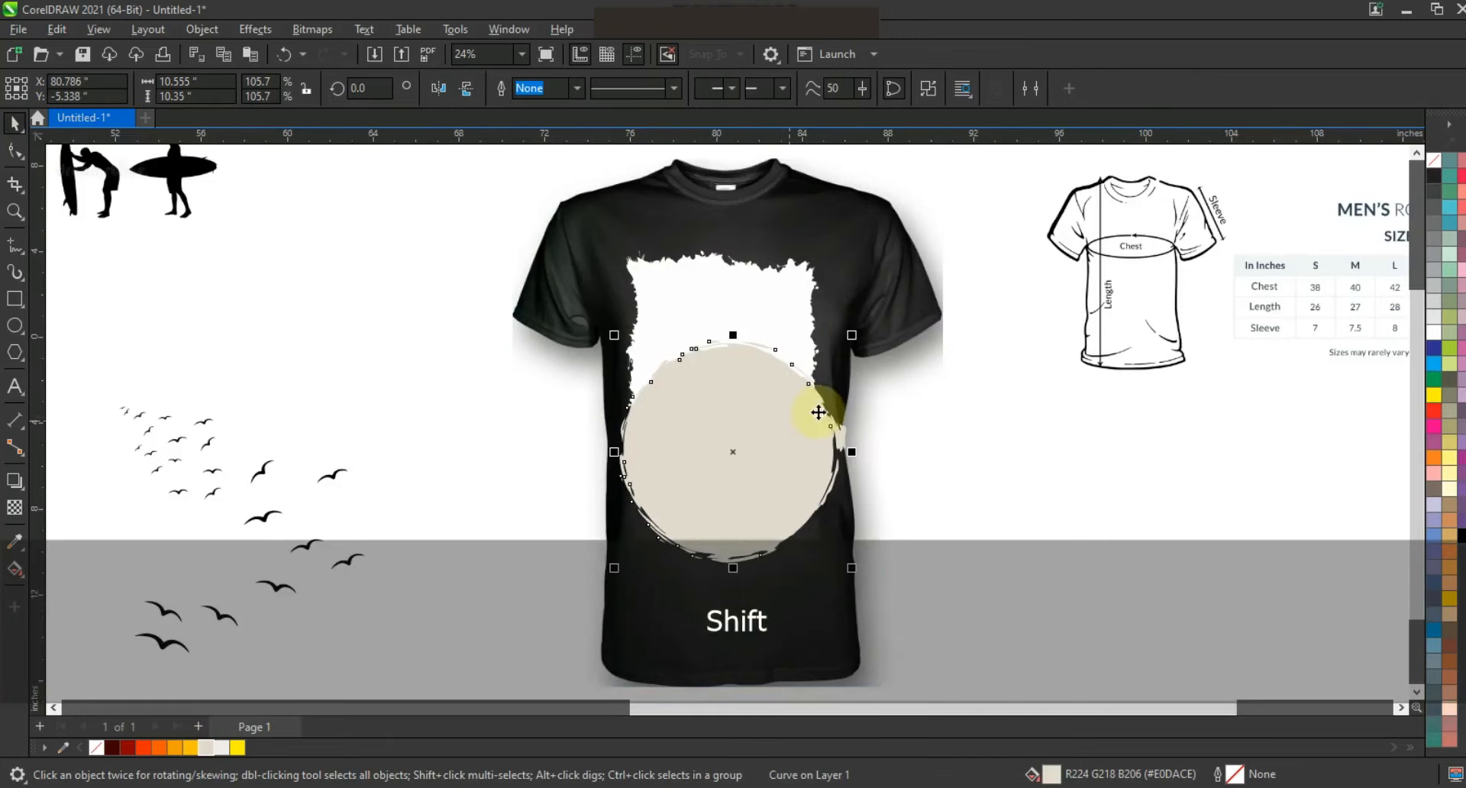
- Make a concentric copy of the beige circle at about 5.7 × 5.6 in and combine both circles into a ring
{"action": "left_click_drag", "start_coordinate": [850, 338], "coordinate": [800, 386]}
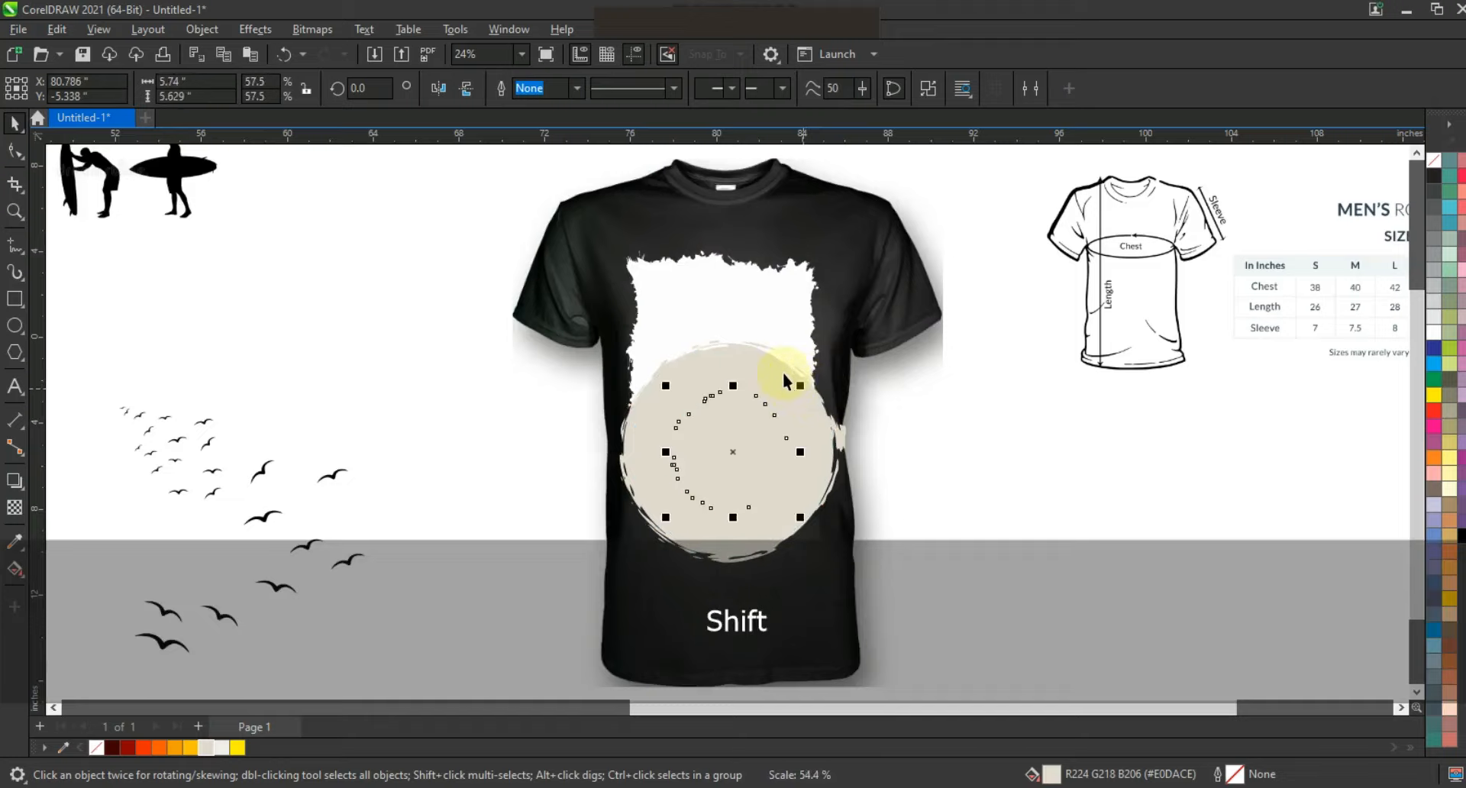
{"action": "left_click", "coordinate": [786, 379], "text": "shift"}
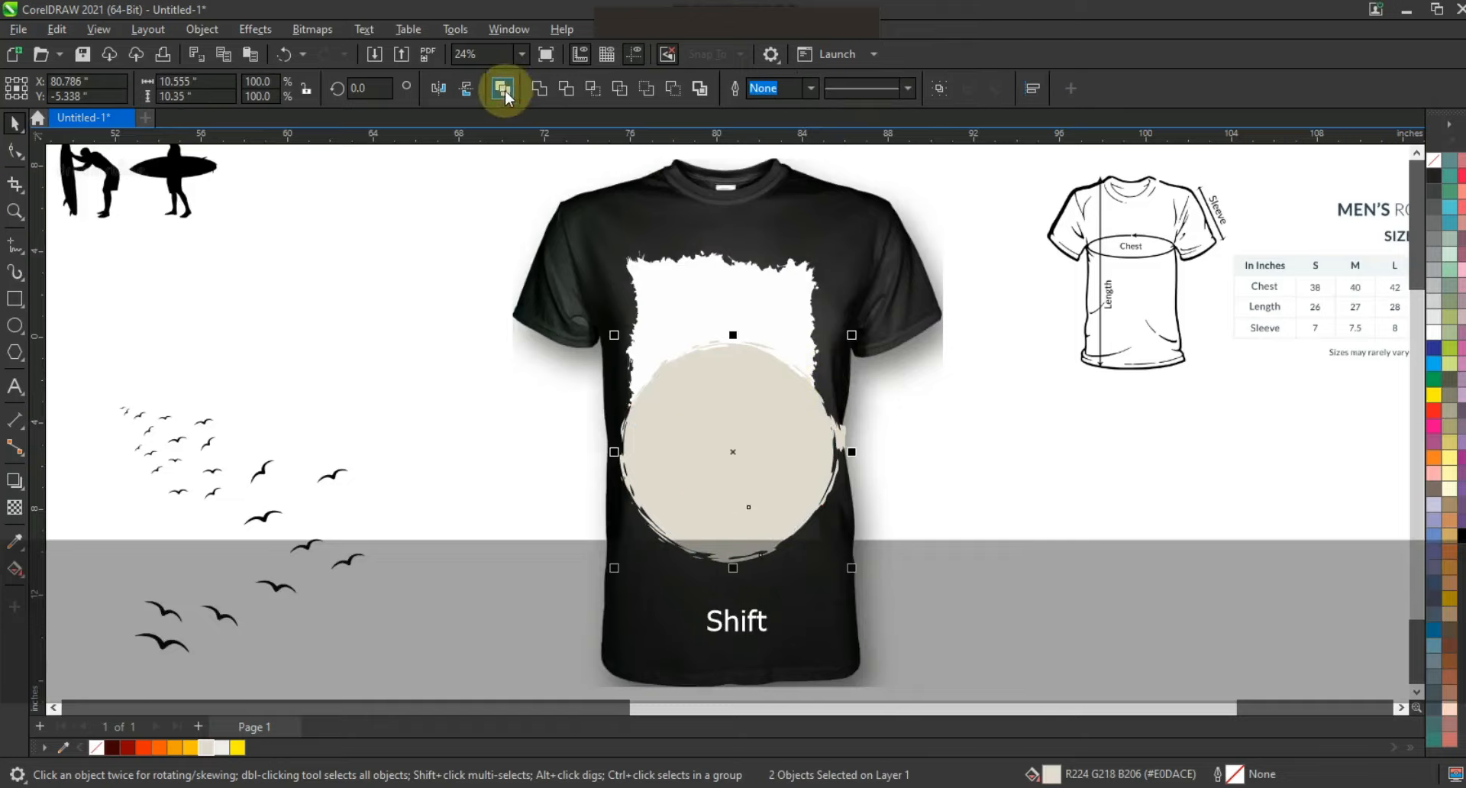
{"action": "left_click", "coordinate": [502, 89]}
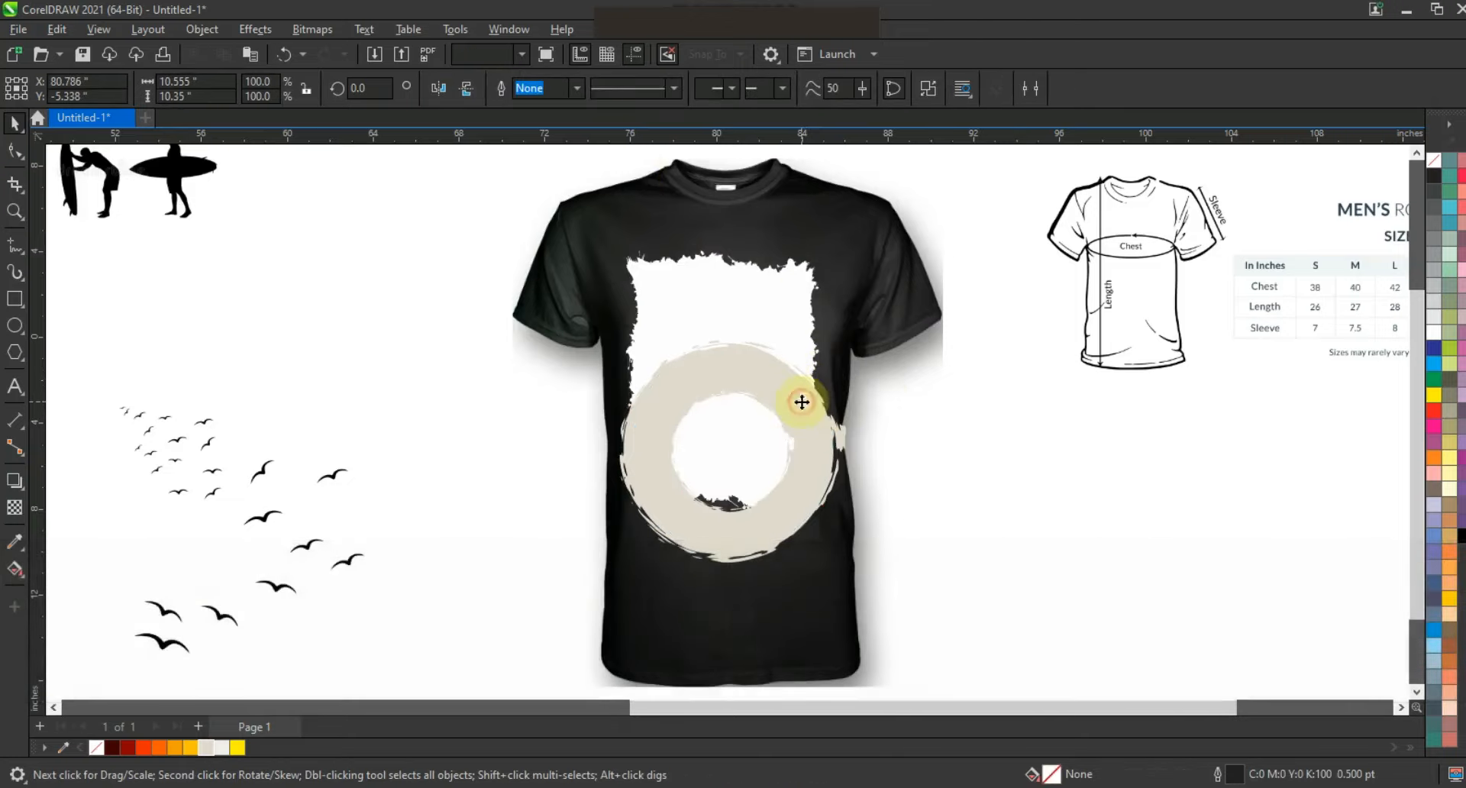
- Add a larger copy of the beige ring around the original and shift the small ring slightly down
{"action": "left_click_drag", "start_coordinate": [852, 335], "coordinate": [880, 373]}
{"action": "left_click", "coordinate": [880, 374]}
{"action": "mouse_move", "coordinate": [762, 391]}
{"action": "left_mouse_down"}
{"action": "mouse_move", "coordinate": [759, 405]}
{"action": "mouse_move", "coordinate": [765, 389]}
{"action": "left_mouse_up"}
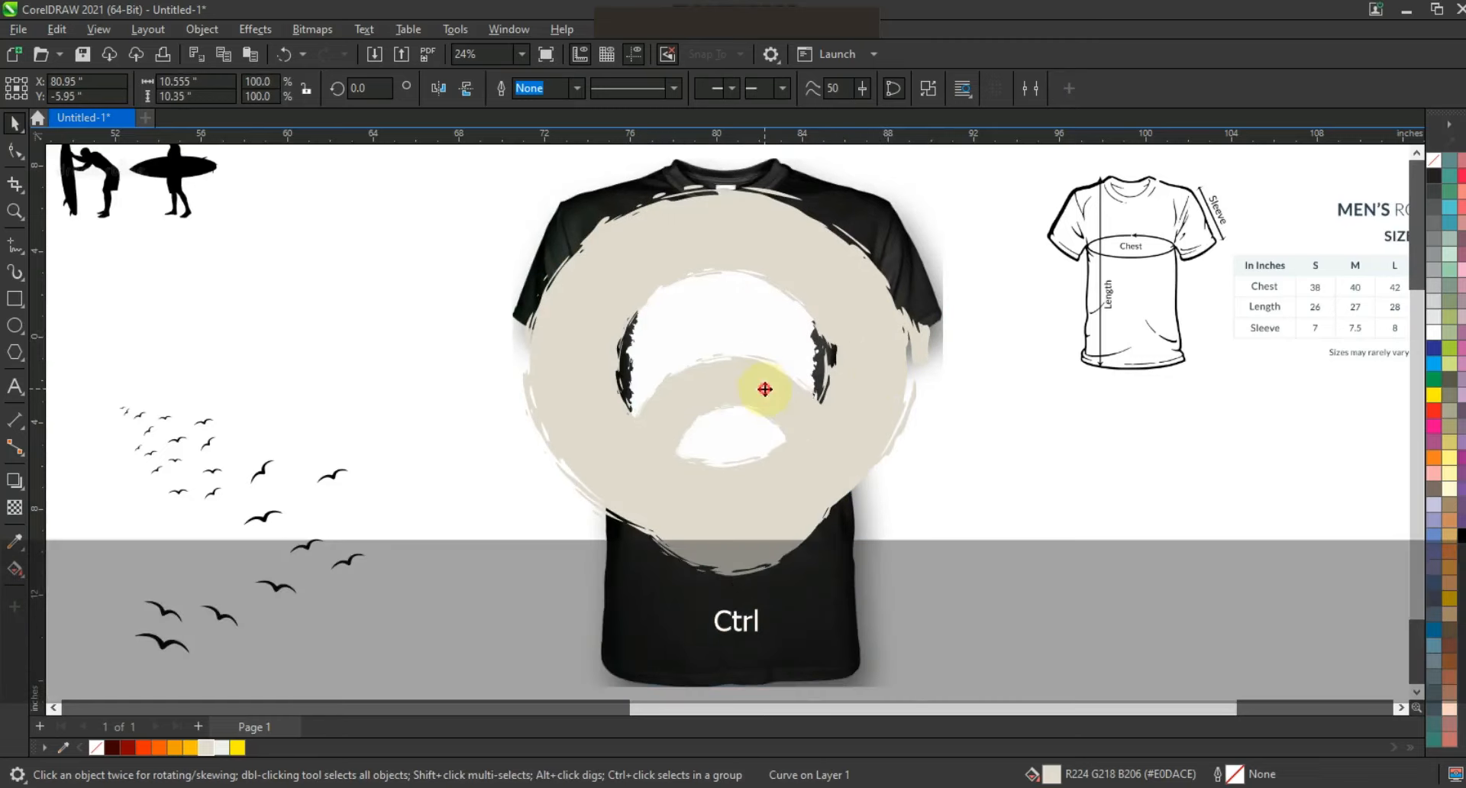
- PowerClip both beige rings inside the white torn-edge shape
{"action": "left_click", "coordinate": [835, 273], "text": "shift"}
{"action": "right_click", "coordinate": [837, 274]}
{"action": "left_click", "coordinate": [885, 285]}
{"action": "left_click", "coordinate": [763, 328]}
{"action": "left_click", "coordinate": [979, 439]}
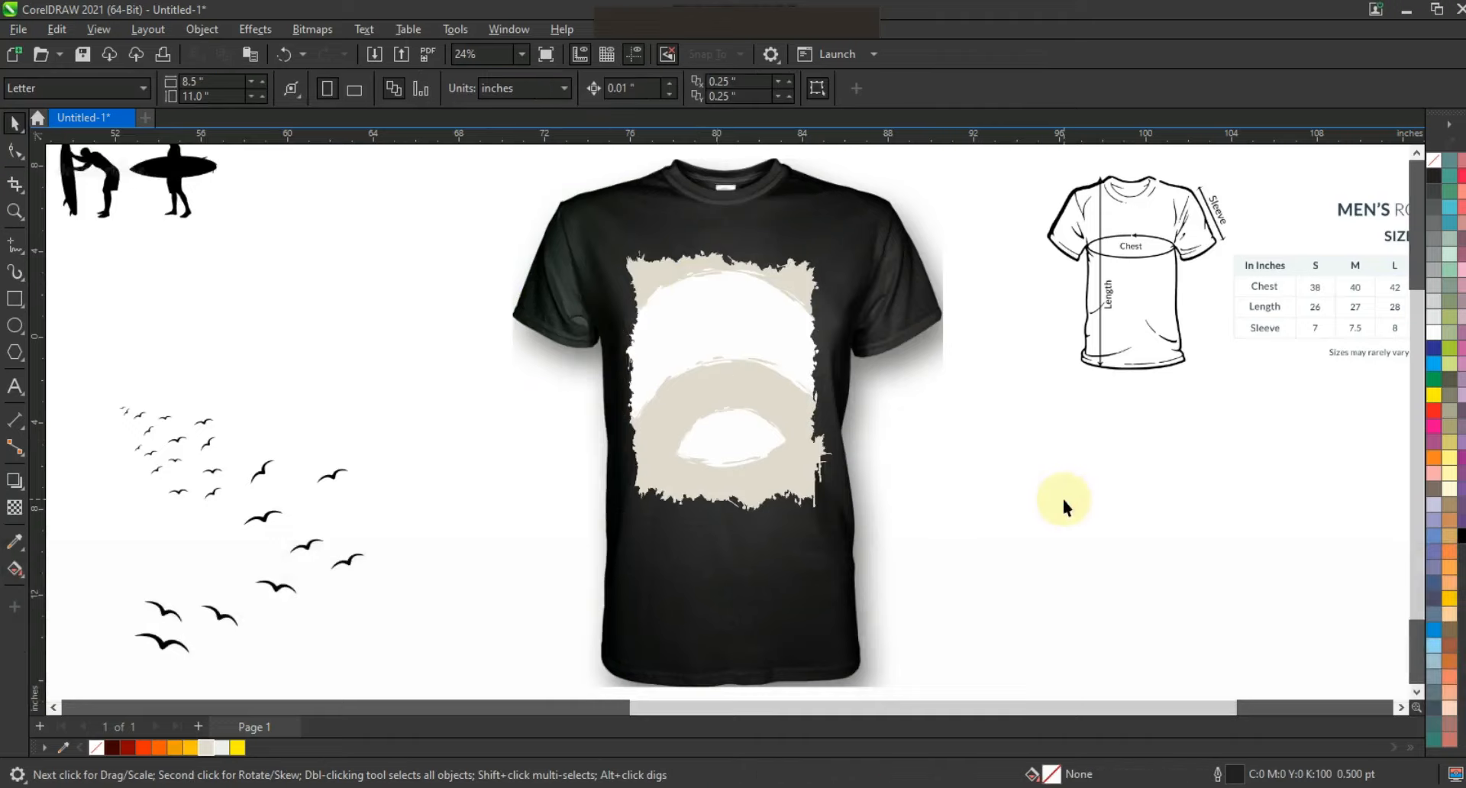
{"action": "left_click", "coordinate": [15, 211]}
{"action": "left_click_drag", "start_coordinate": [489, 213], "coordinate": [990, 543]}
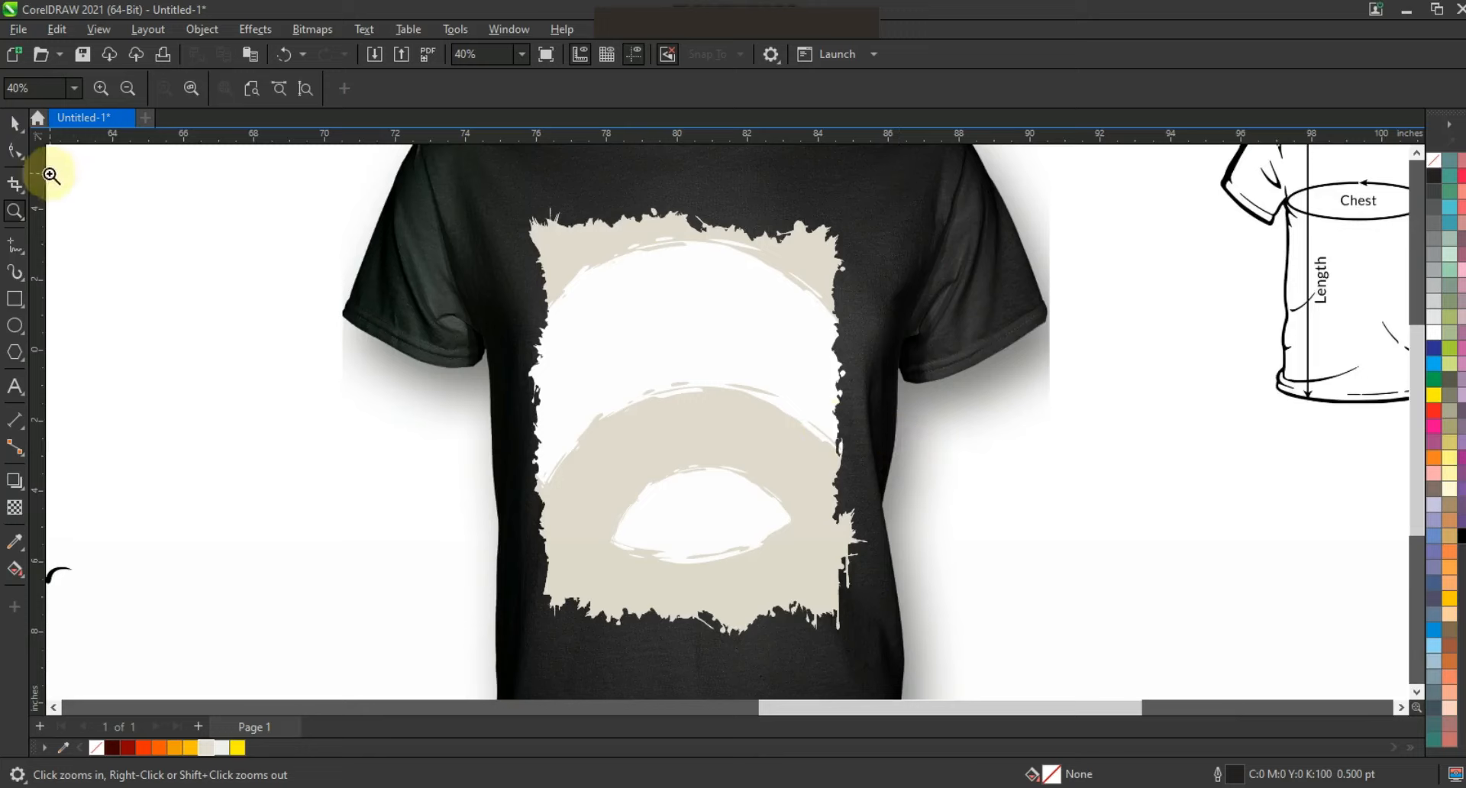
{"action": "left_click", "coordinate": [15, 122]}
{"action": "left_click", "coordinate": [804, 497]}
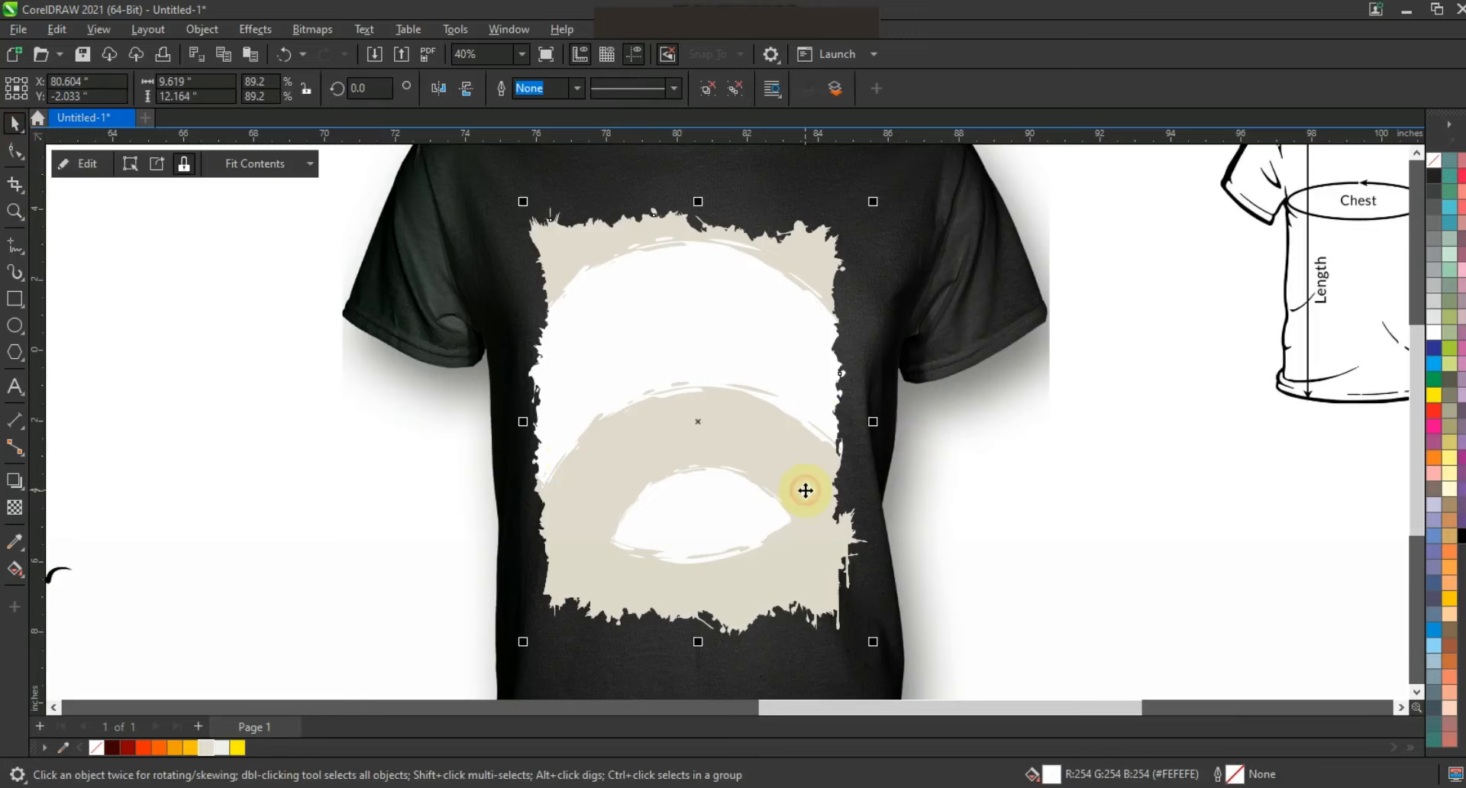
- Outline-trace the remaining rough black circle image beside the page as a low quality image
{"action": "key", "text": "F3"}
{"action": "key", "text": "Escape"}
{"action": "key", "text": "F3"}
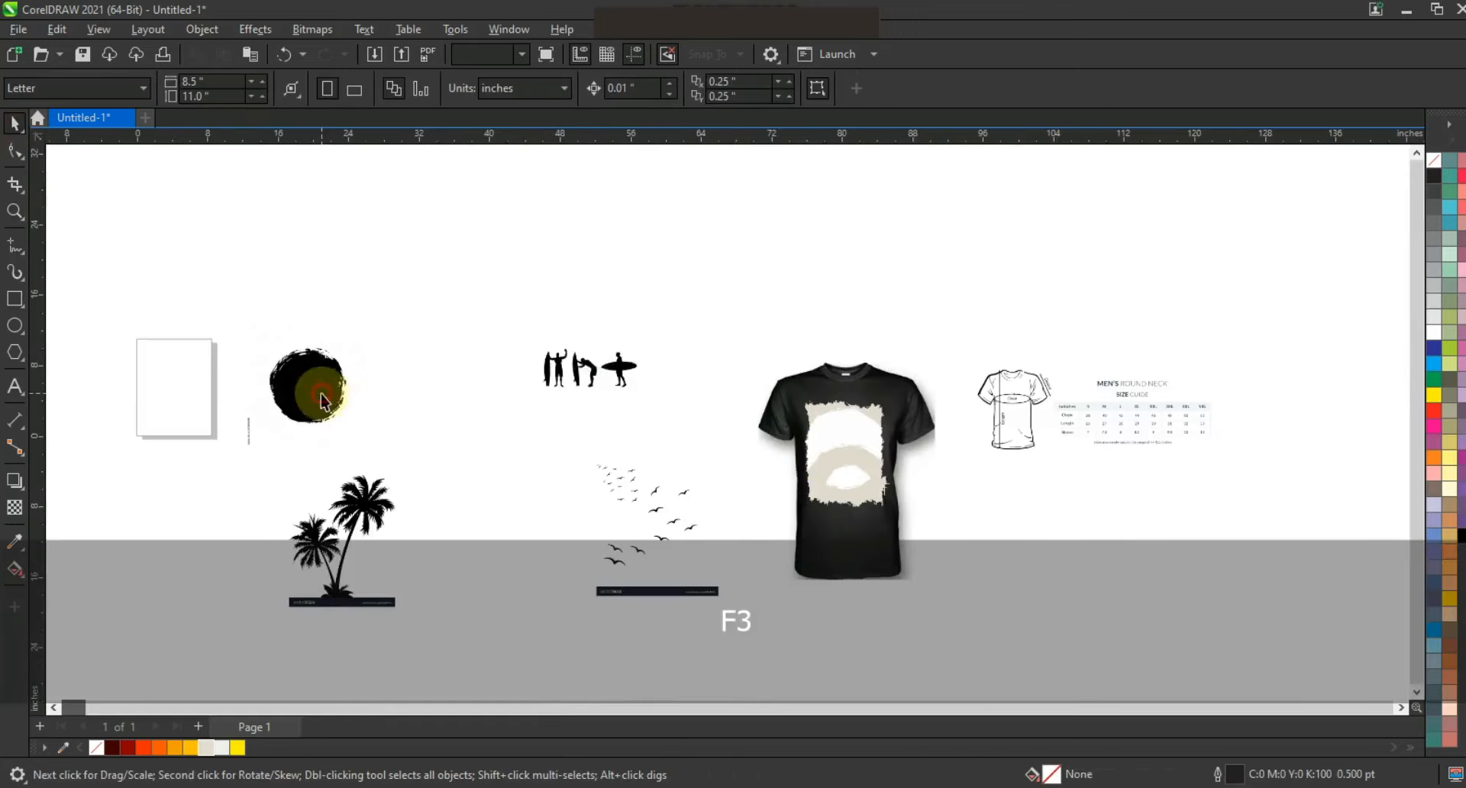
{"action": "left_click", "coordinate": [320, 399]}
{"action": "key", "text": "shift+F2"}
{"action": "right_click", "coordinate": [716, 384]}
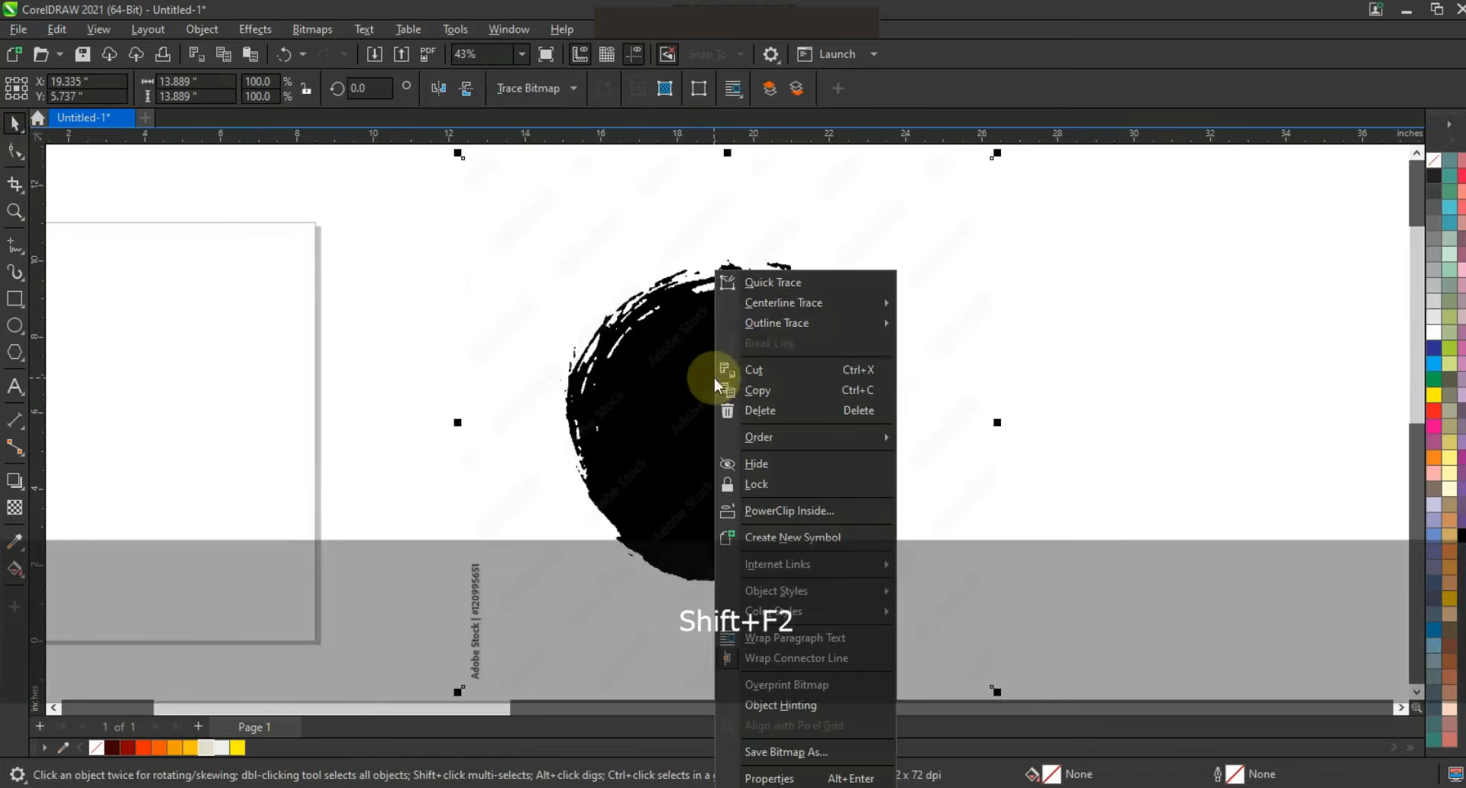
{"action": "mouse_move", "coordinate": [787, 322]}
{"action": "left_click", "coordinate": [973, 407]}
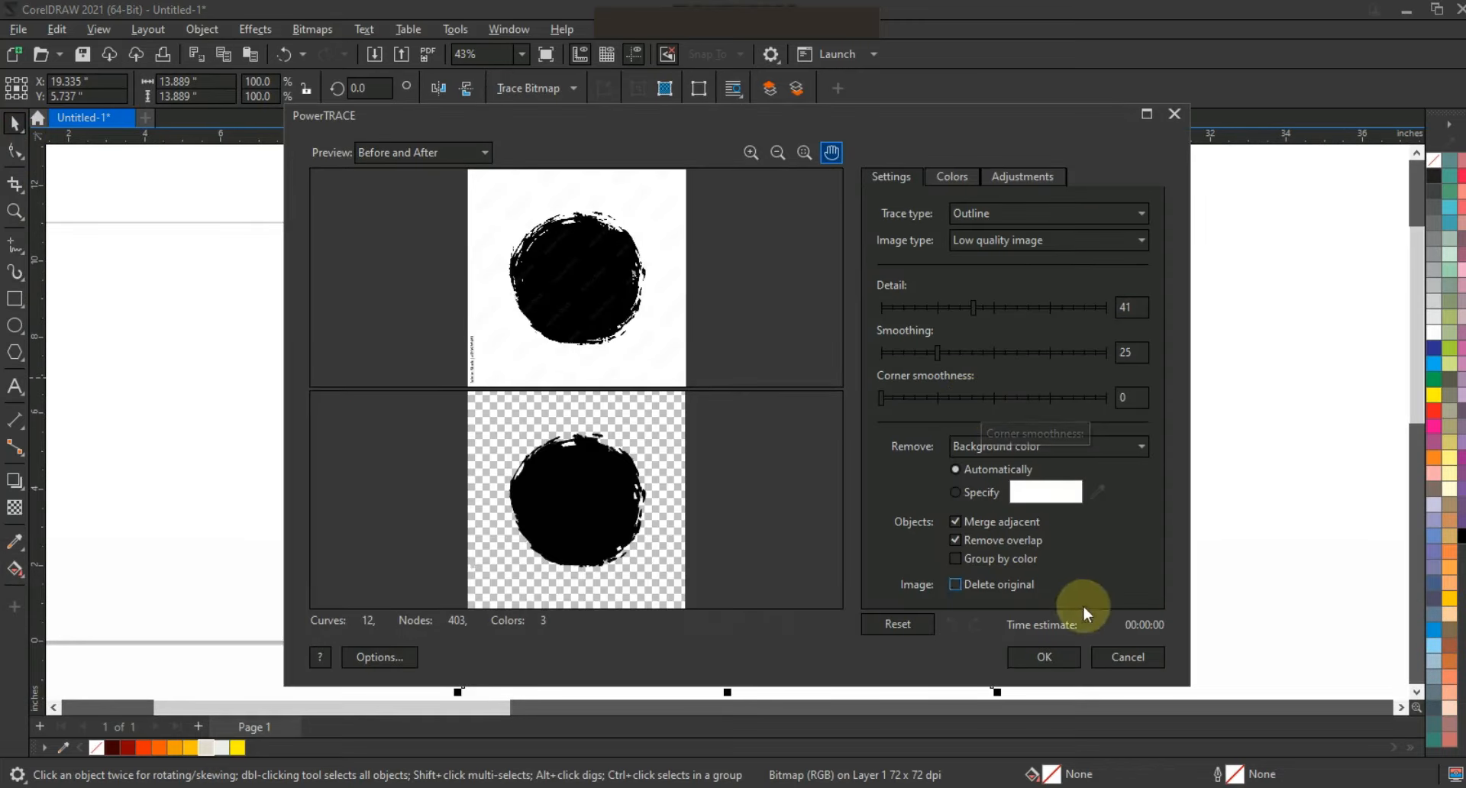
{"action": "left_click", "coordinate": [1060, 656]}
- Ungroup the new trace, move its black circle aside, and delete the source bitmap with the leftover pieces
{"action": "key", "text": "F3"}
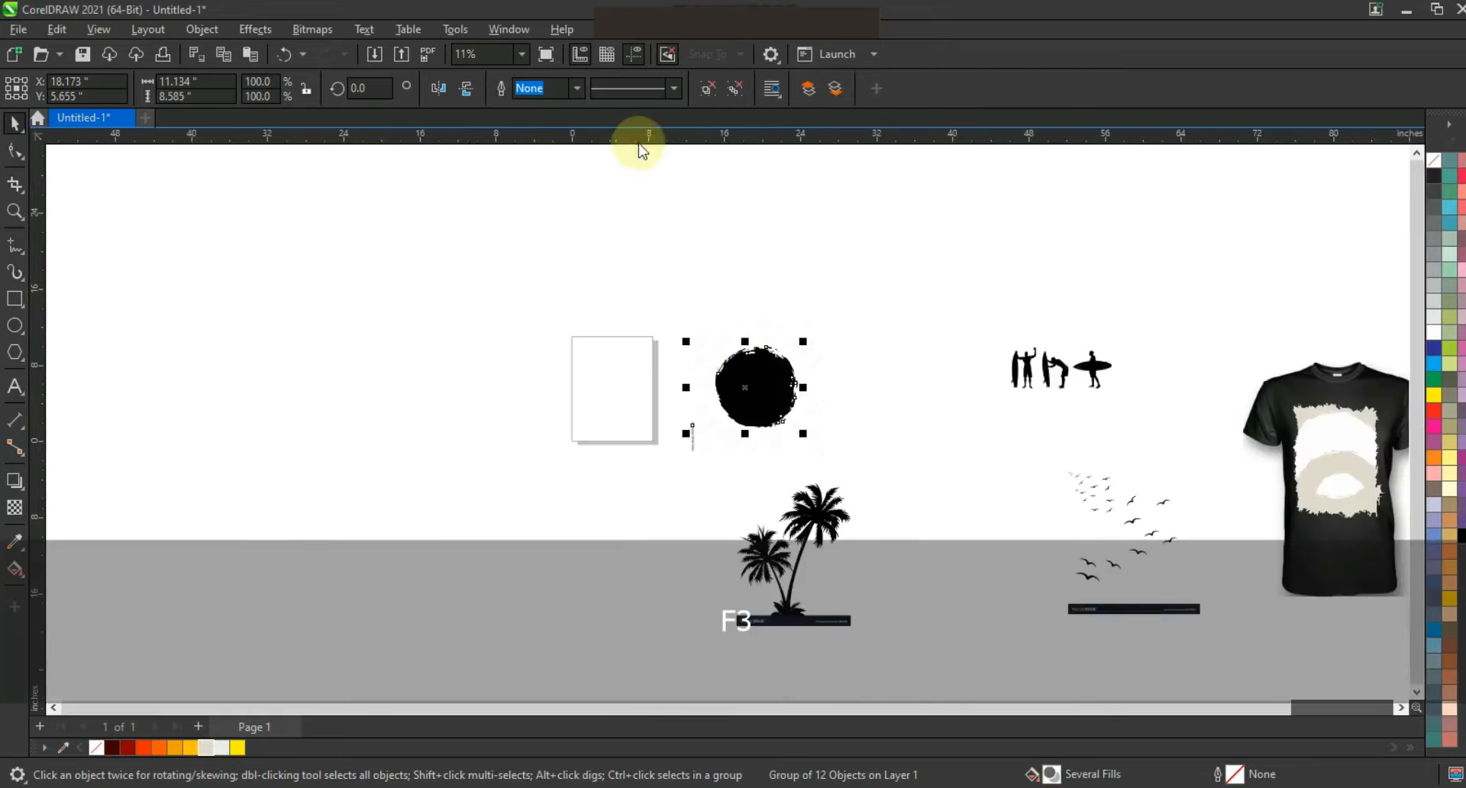
{"action": "left_click", "coordinate": [706, 89]}
{"action": "key", "text": "Escape"}
{"action": "mouse_move", "coordinate": [762, 370]}
{"action": "left_mouse_down"}
{"action": "mouse_move", "coordinate": [899, 275]}
{"action": "mouse_move", "coordinate": [896, 256]}
{"action": "left_mouse_up"}
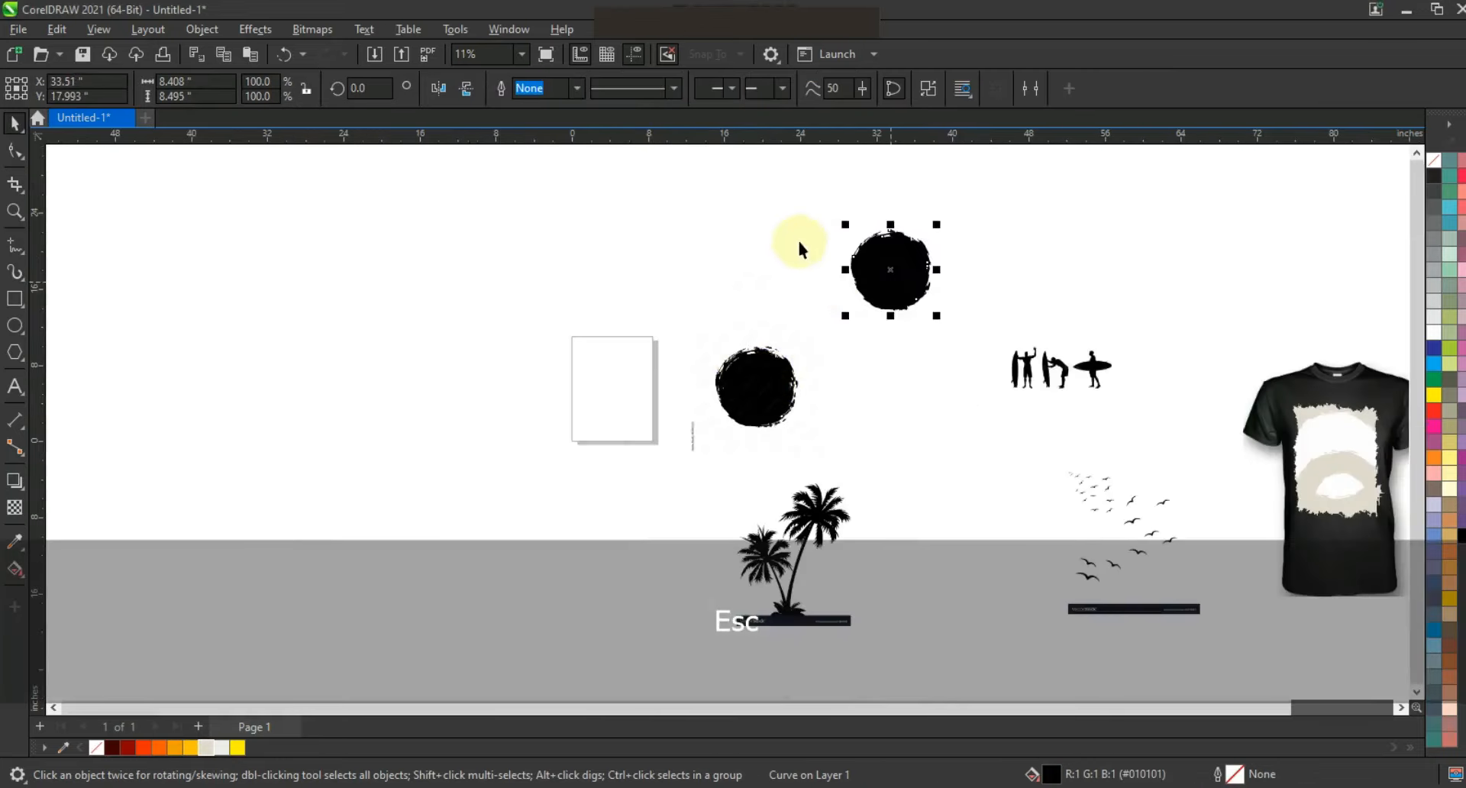
{"action": "left_click_drag", "start_coordinate": [836, 200], "coordinate": [589, 481]}
{"action": "key", "text": "Delete"}
- Place the rough black circle in front of the shirt artwork, scaled to about 7.1 × 7.1 in over the lower ring
{"action": "left_click_drag", "start_coordinate": [905, 302], "coordinate": [1332, 489]}
{"action": "key", "text": "shift+F2"}
{"action": "key", "text": "F3"}
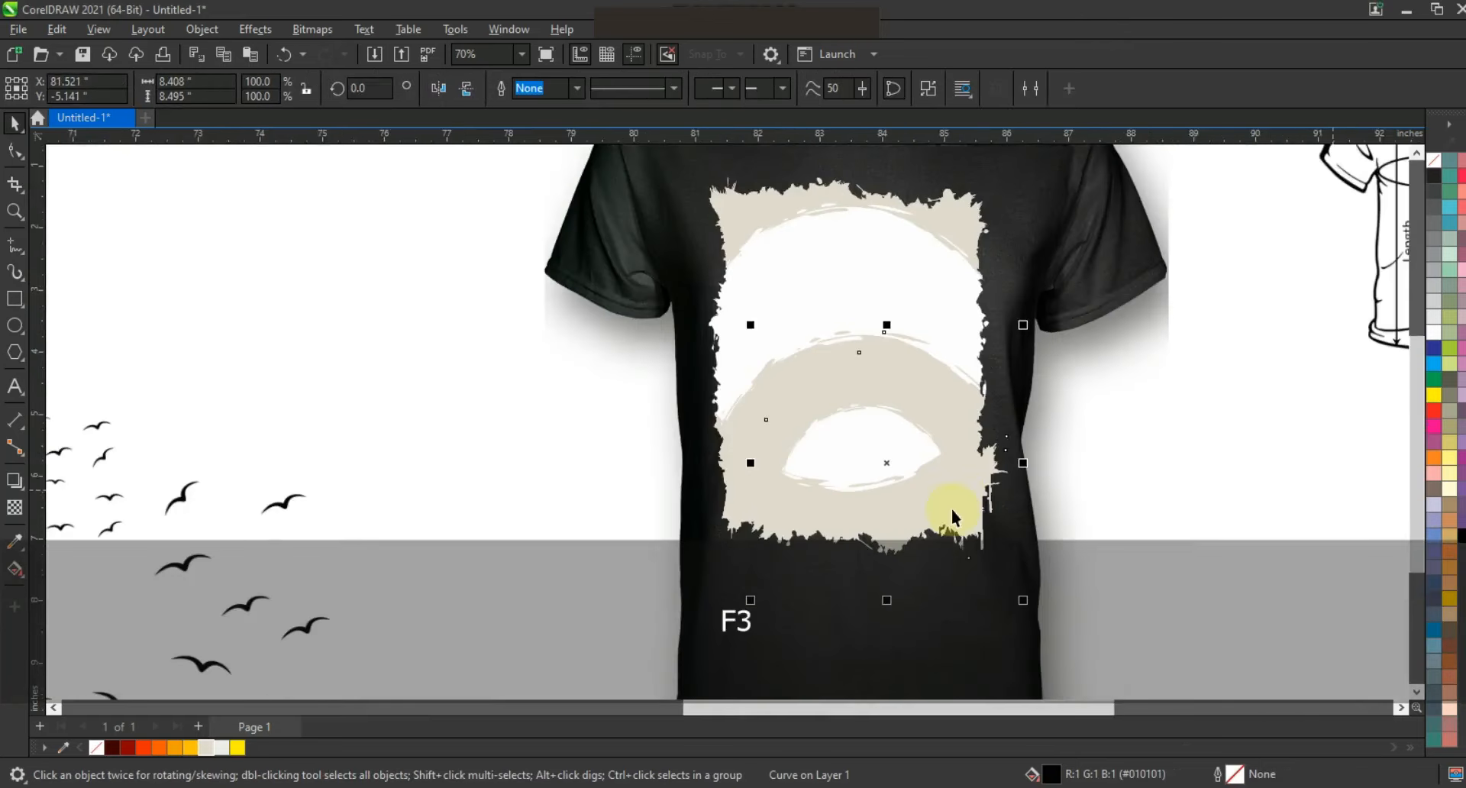
{"action": "key", "text": "shift+Page_Up"}
{"action": "left_click_drag", "start_coordinate": [942, 491], "coordinate": [917, 443]}
{"action": "left_click_drag", "start_coordinate": [992, 311], "coordinate": [976, 330]}
{"action": "left_click_drag", "start_coordinate": [890, 419], "coordinate": [926, 429]}
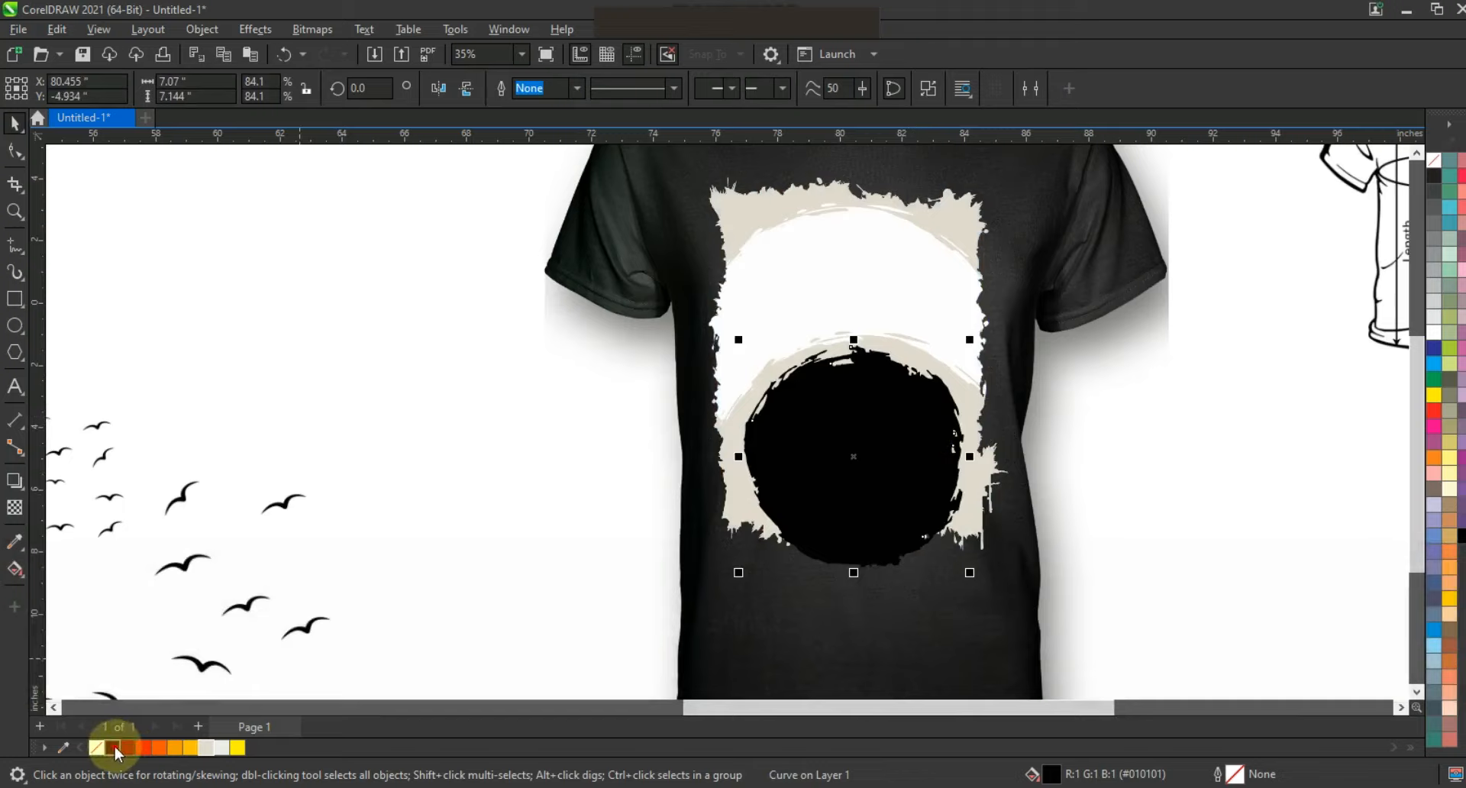
- Fill the rough circle with dark red #8A0000, then enlarge it slightly and adjust its position over the ring
{"action": "left_click_drag", "start_coordinate": [117, 752], "coordinate": [860, 546]}
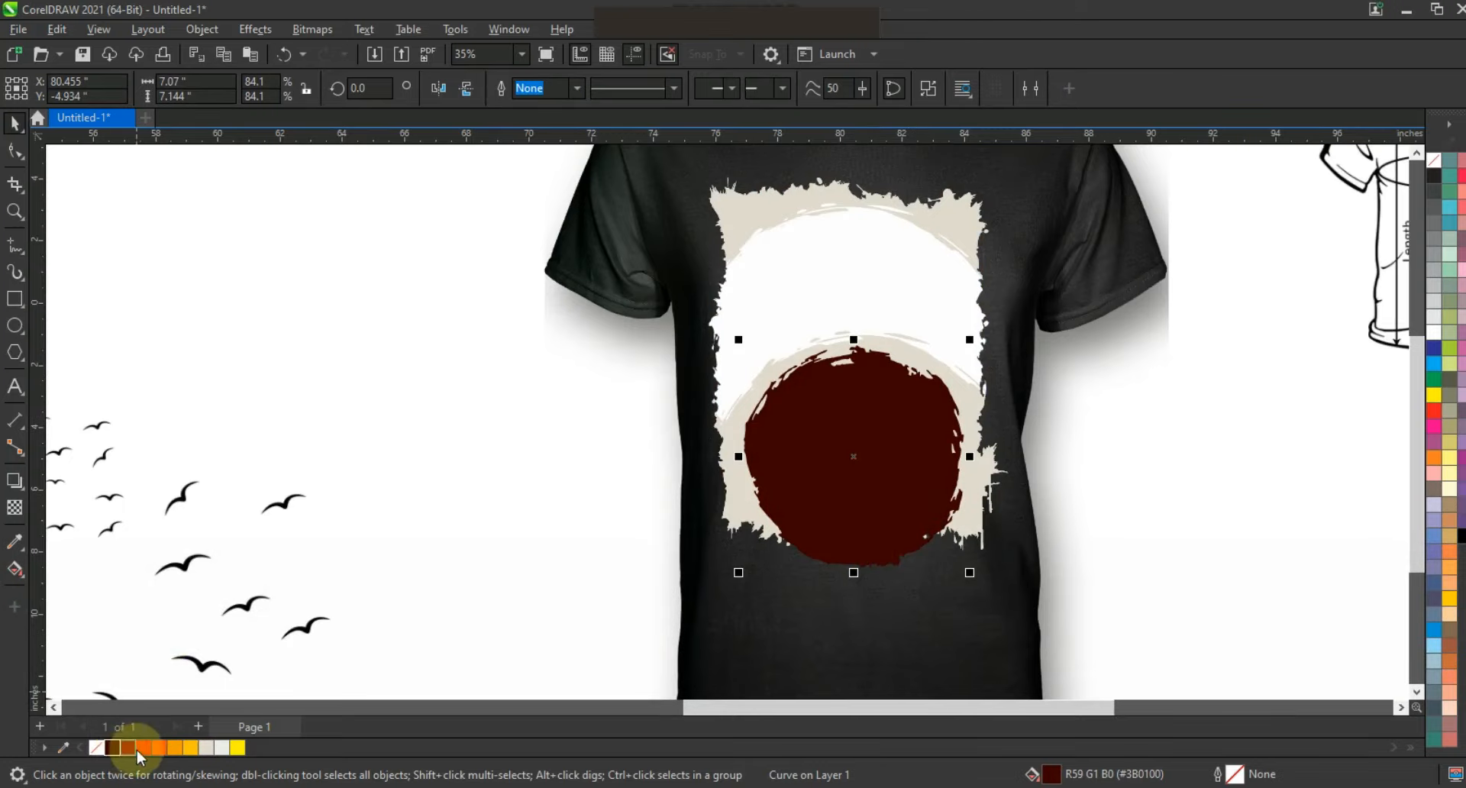
{"action": "left_click_drag", "start_coordinate": [126, 750], "coordinate": [839, 437]}
{"action": "scroll", "coordinate": [977, 534], "scroll_direction": "up", "scroll_amount": 1}
{"action": "left_click_drag", "start_coordinate": [967, 525], "coordinate": [980, 538]}
{"action": "mouse_move", "coordinate": [866, 446]}
{"action": "left_mouse_down"}
{"action": "mouse_move", "coordinate": [868, 468]}
{"action": "mouse_move", "coordinate": [875, 439]}
{"action": "left_mouse_up"}
- Duplicate the dark red circle, shrink the copy to about 5.6 × 5.7 in, mirror it and fill it with orange-red
{"action": "key", "text": "KP_Add"}
{"action": "left_click_drag", "start_coordinate": [680, 261], "coordinate": [716, 297]}
{"action": "left_click", "coordinate": [440, 89]}
{"action": "left_click_drag", "start_coordinate": [947, 296], "coordinate": [944, 300]}
{"action": "left_click", "coordinate": [145, 747]}
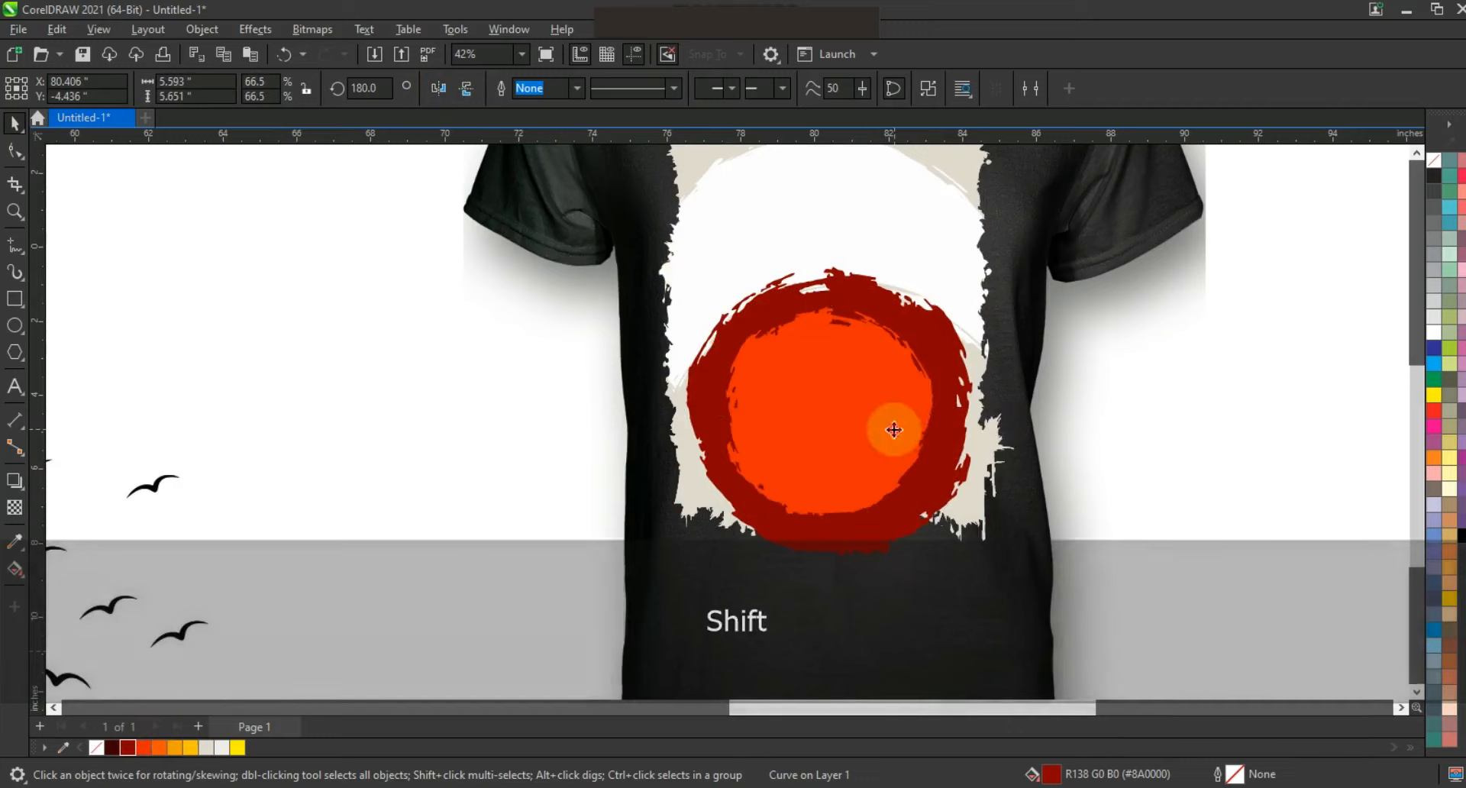
- Rotate the orange-red circle to about 197.7° and scale it to about 5.5 × 5.7 in inside the dark red ring
{"action": "left_click_drag", "start_coordinate": [939, 527], "coordinate": [867, 443]}
{"action": "left_click", "coordinate": [867, 444]}
{"action": "left_click_drag", "start_coordinate": [937, 299], "coordinate": [943, 295]}
{"action": "left_click_drag", "start_coordinate": [887, 350], "coordinate": [897, 364]}
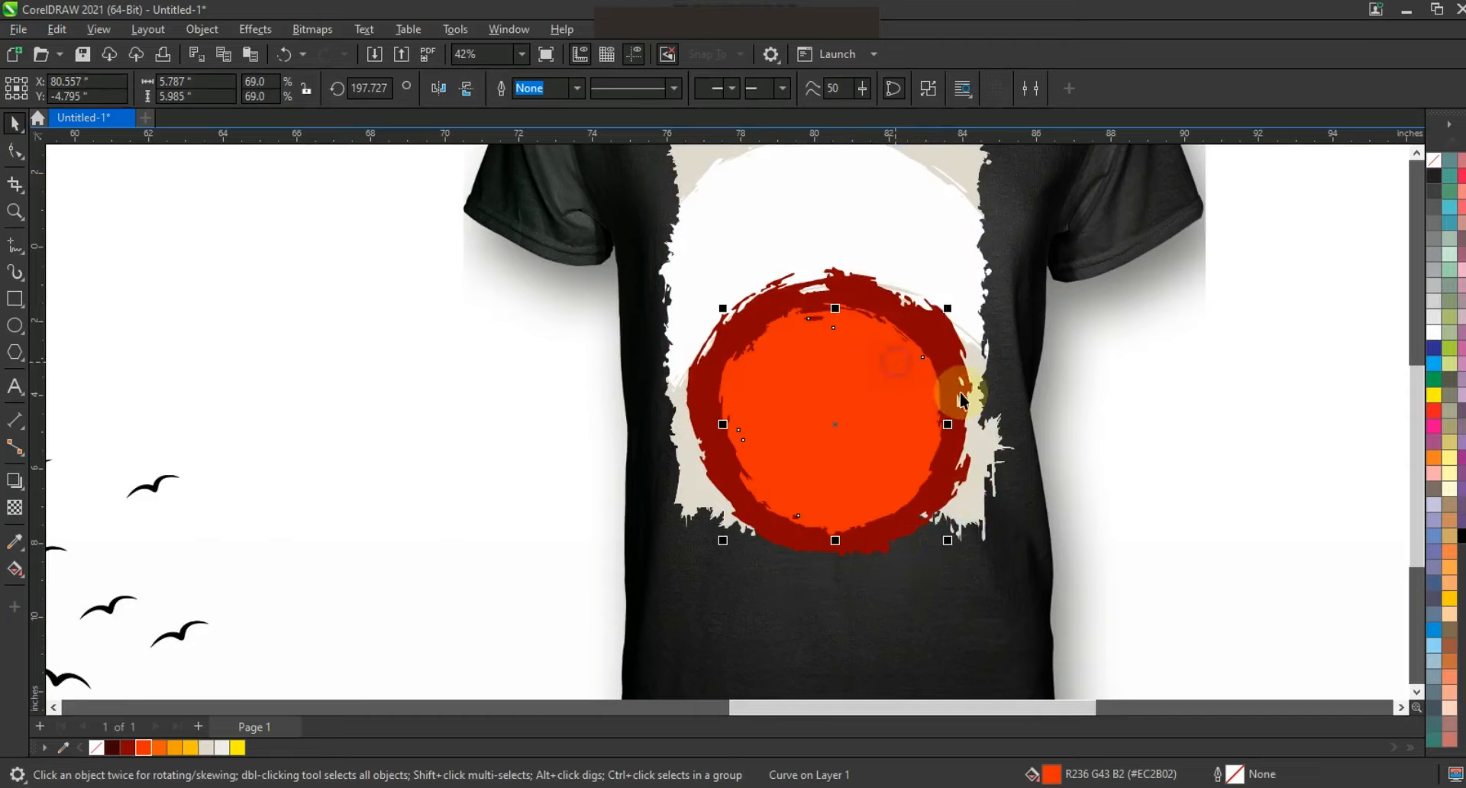
{"action": "left_click_drag", "start_coordinate": [947, 540], "coordinate": [938, 530]}
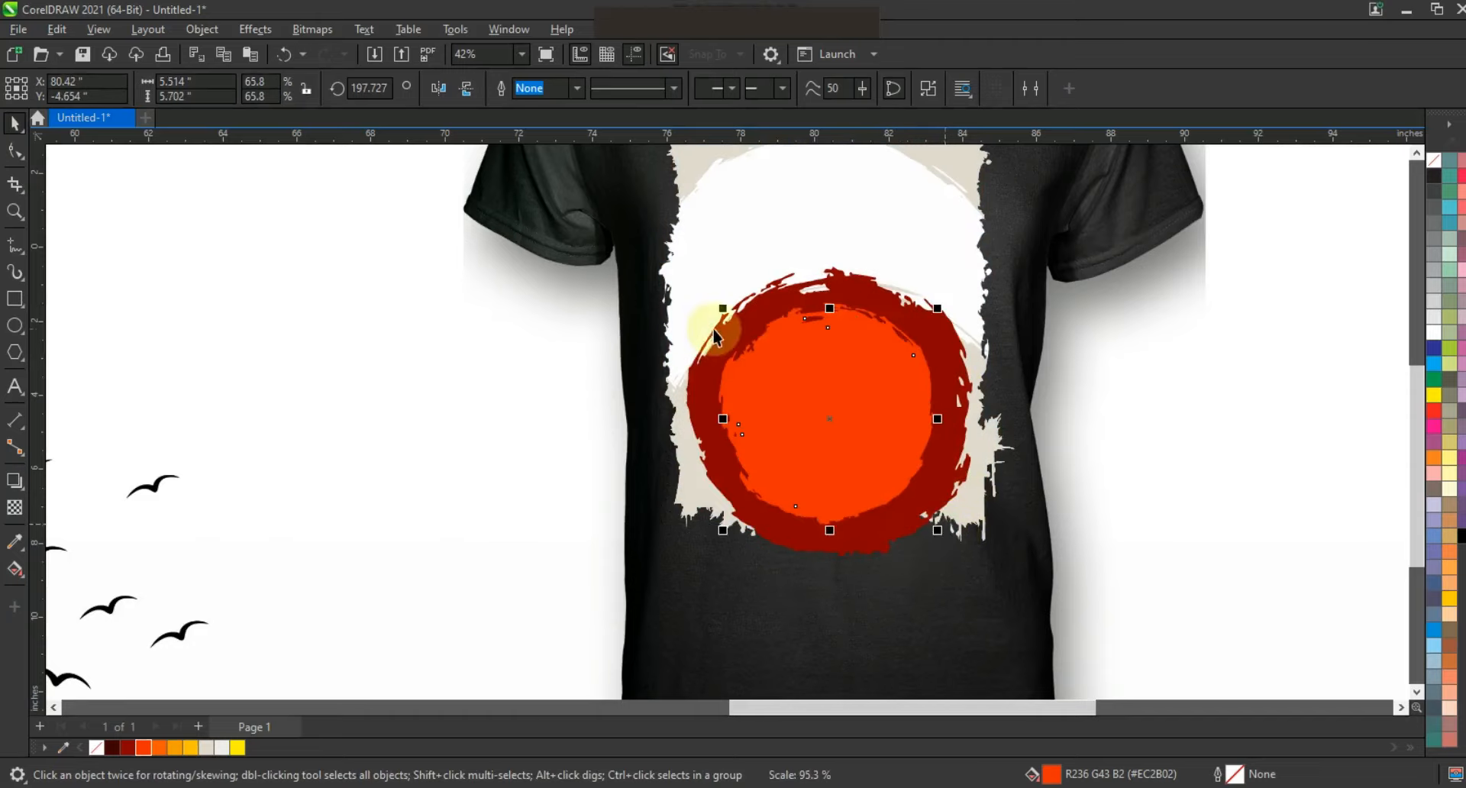
- Duplicate the orange-red circle, shrink the copy to about 5.3 × 5.5 in and fill it with orange #FC5700
{"action": "left_click_drag", "start_coordinate": [723, 313], "coordinate": [727, 316]}
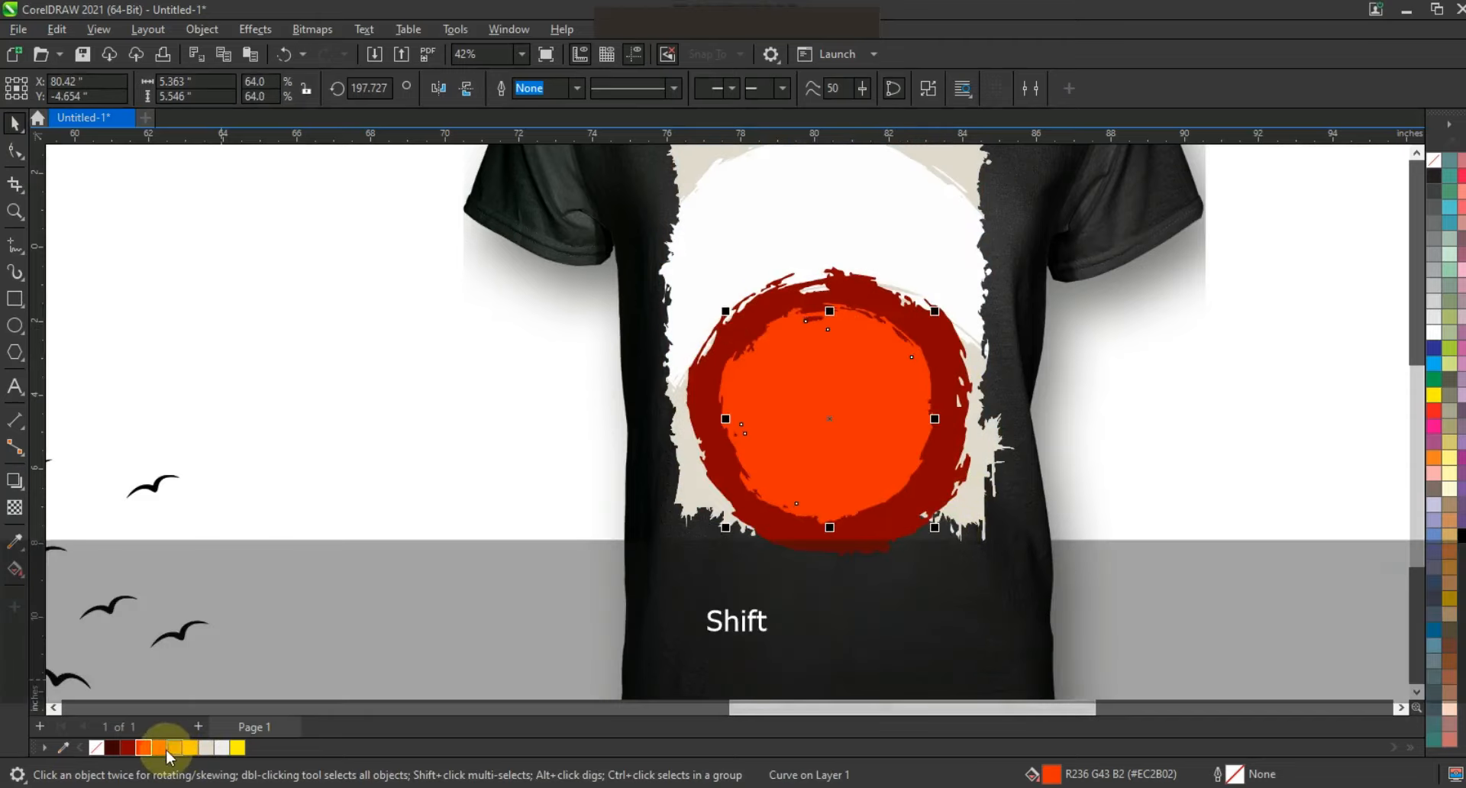
{"action": "left_click_drag", "start_coordinate": [726, 311], "coordinate": [728, 316]}
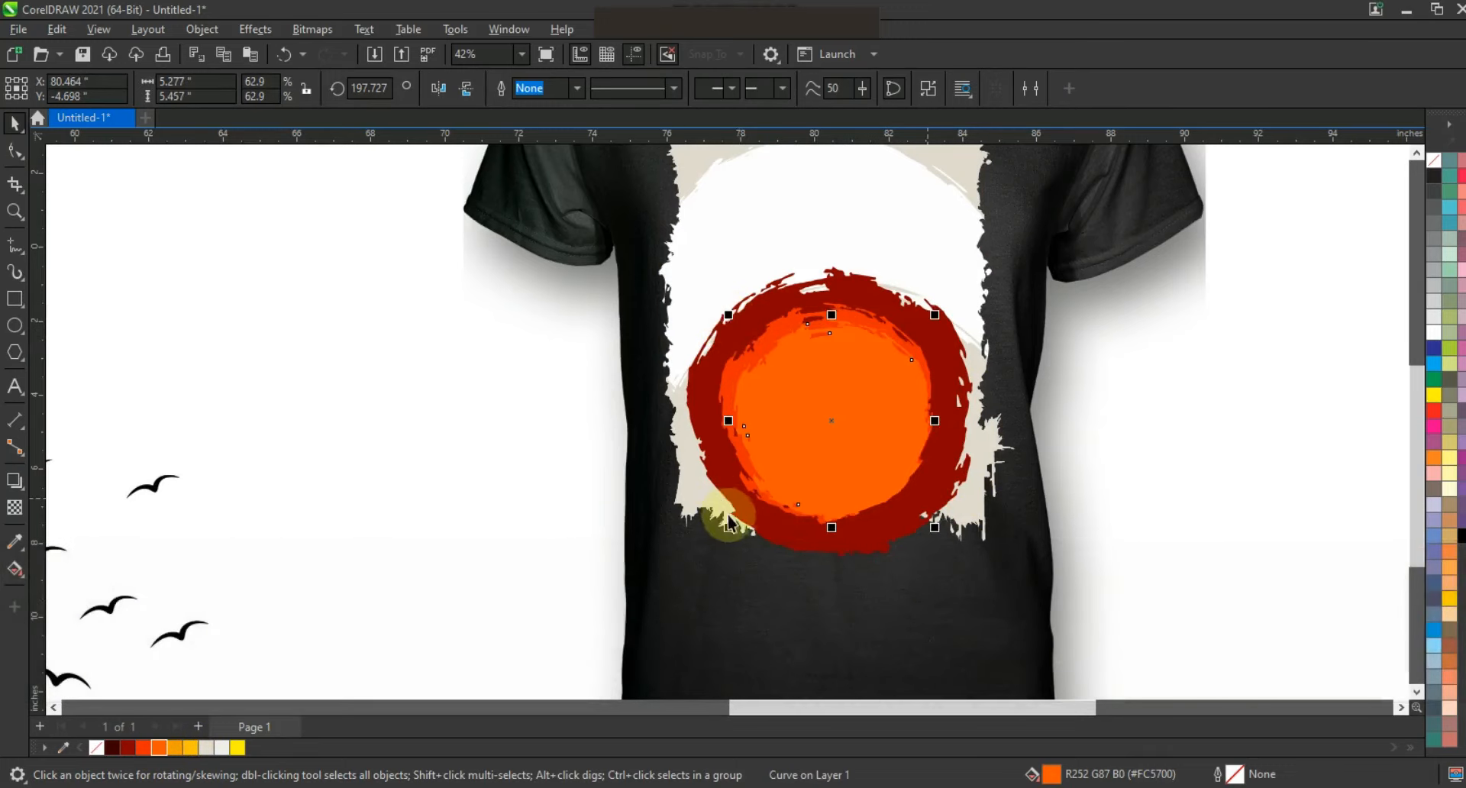
{"action": "left_click_drag", "start_coordinate": [732, 523], "coordinate": [738, 516]}
{"action": "key", "text": "ctrl+z"}
{"action": "left_click", "coordinate": [903, 440]}
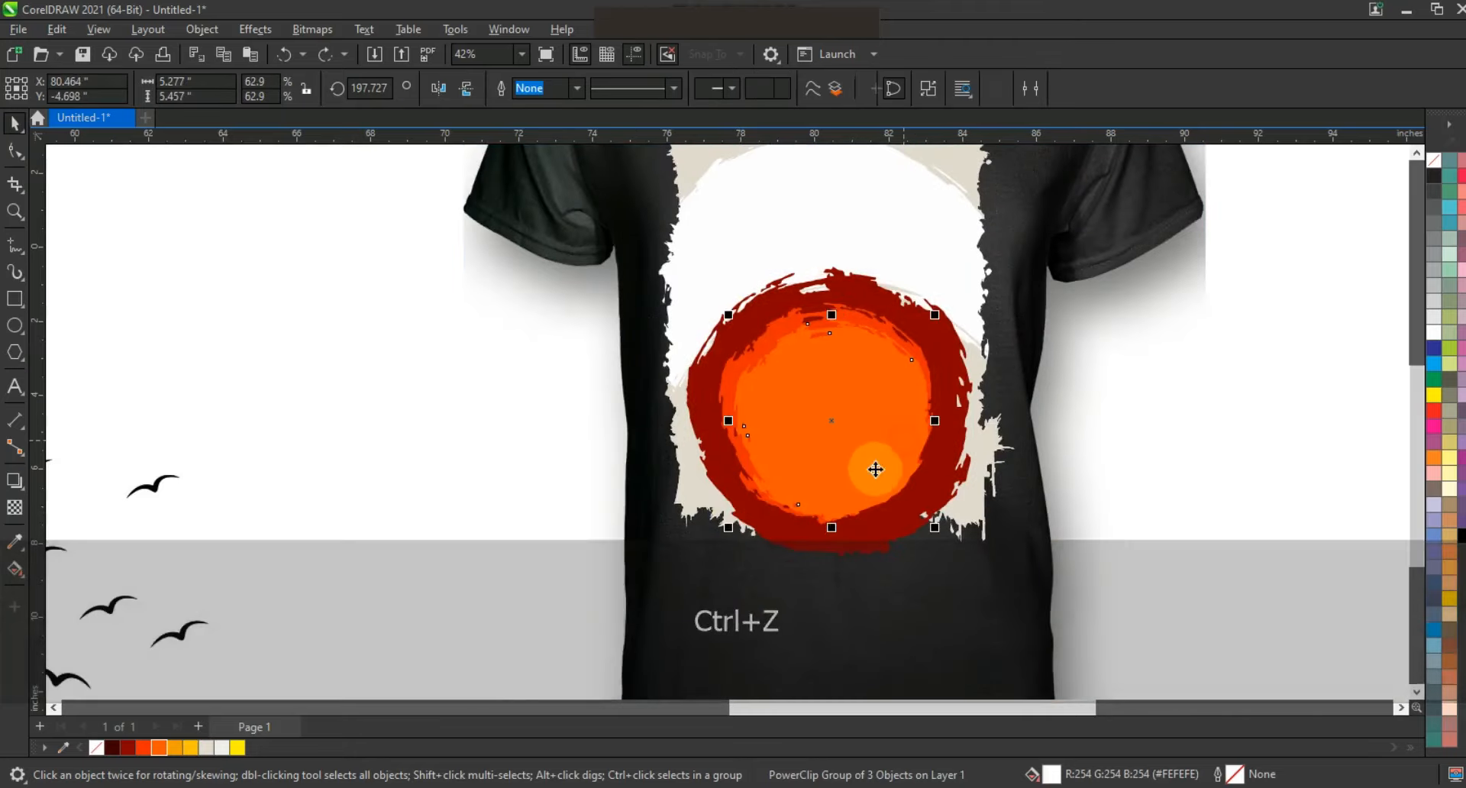
- Add two smaller circle copies, about 4.6 × 4.7 in filled amber #F19F00 and about 4.3 × 4.4 in filled golden yellow
{"action": "left_click_drag", "start_coordinate": [733, 531], "coordinate": [752, 513]}
{"action": "left_click_drag", "start_coordinate": [920, 517], "coordinate": [926, 523]}
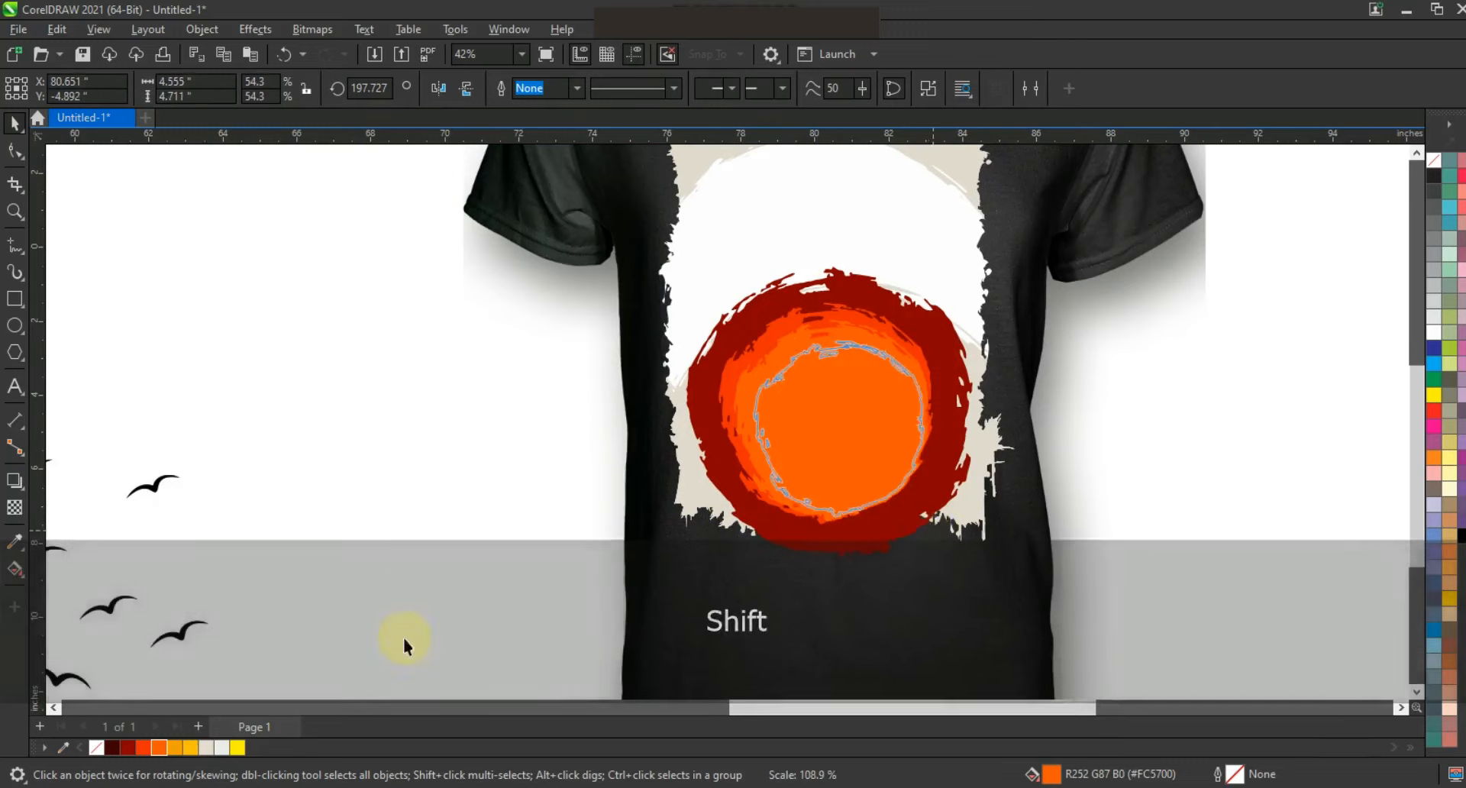
{"action": "left_click", "coordinate": [181, 748]}
{"action": "left_click_drag", "start_coordinate": [749, 335], "coordinate": [756, 349]}
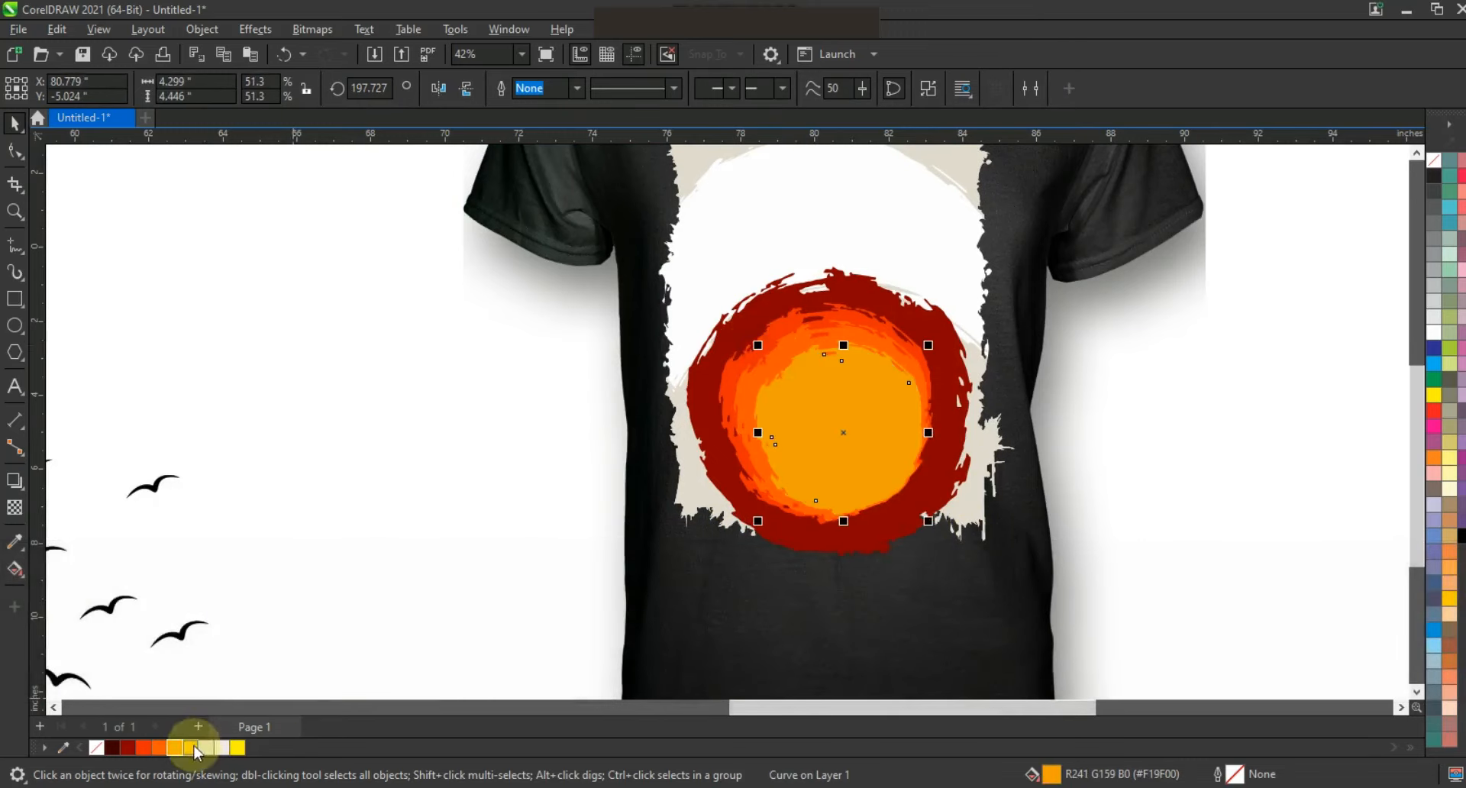
{"action": "left_click", "coordinate": [194, 746]}
{"action": "left_click", "coordinate": [1266, 360]}
{"action": "left_click_drag", "start_coordinate": [1162, 588], "coordinate": [603, 289]}
{"action": "key", "text": "ctrl+z"}
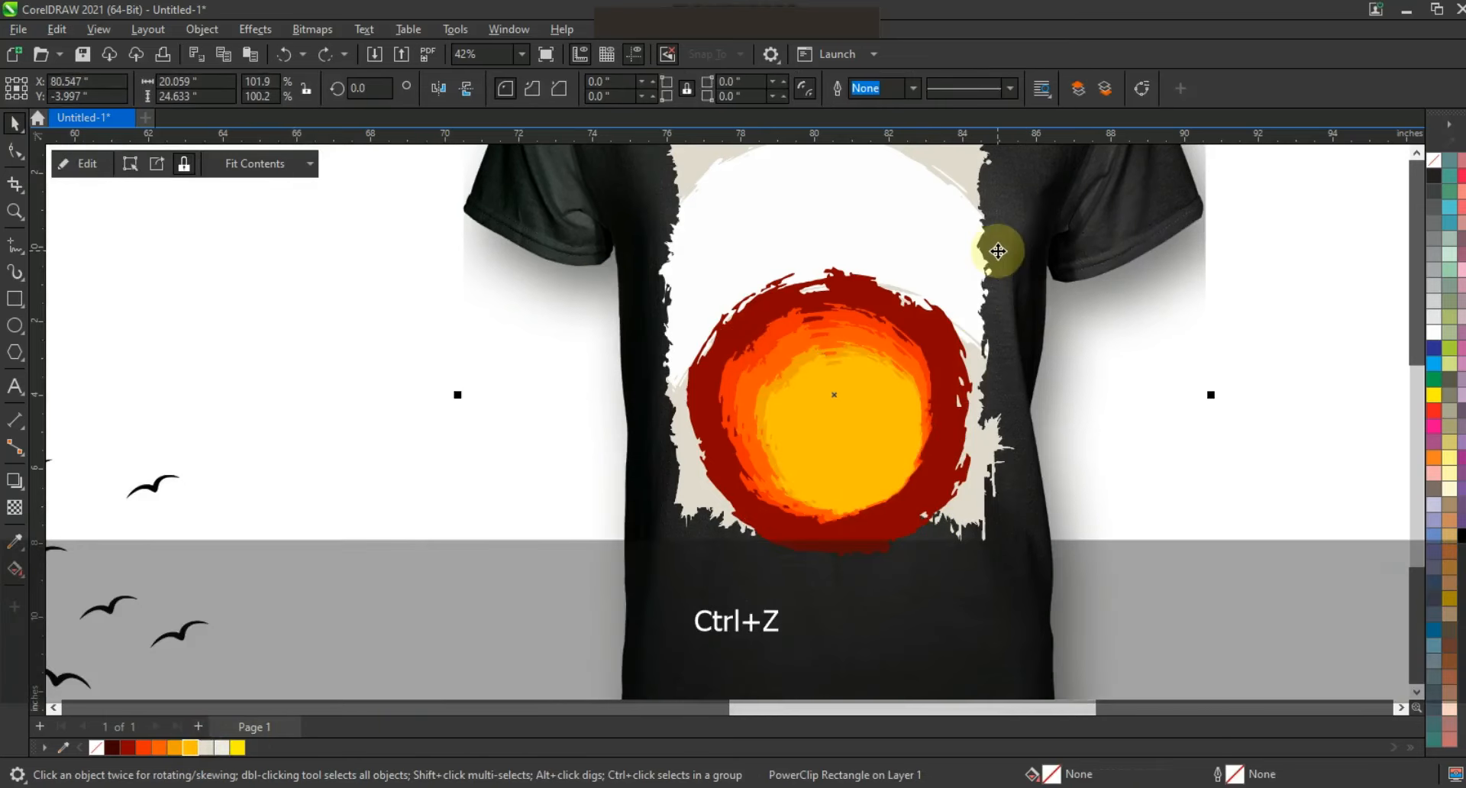
- Edit the torn-edge frame's PowerClip contents, fill the lower brushed circle behind the sun with beige, and finish editing
{"action": "right_click", "coordinate": [949, 223]}
{"action": "left_click", "coordinate": [972, 228]}
{"action": "left_click", "coordinate": [840, 248]}
{"action": "left_click", "coordinate": [206, 747]}
{"action": "left_click", "coordinate": [79, 164]}
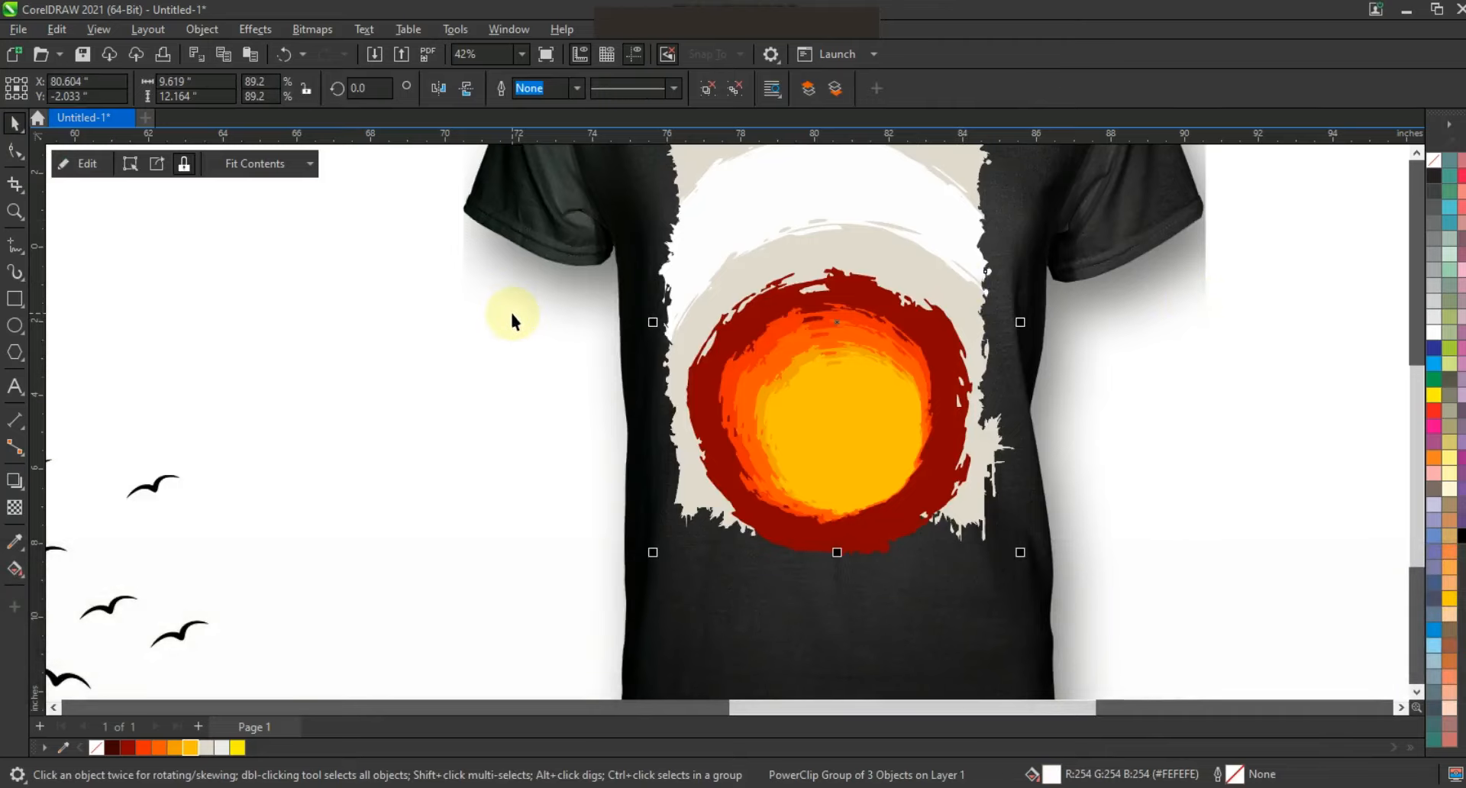
{"action": "left_click", "coordinate": [1279, 237]}
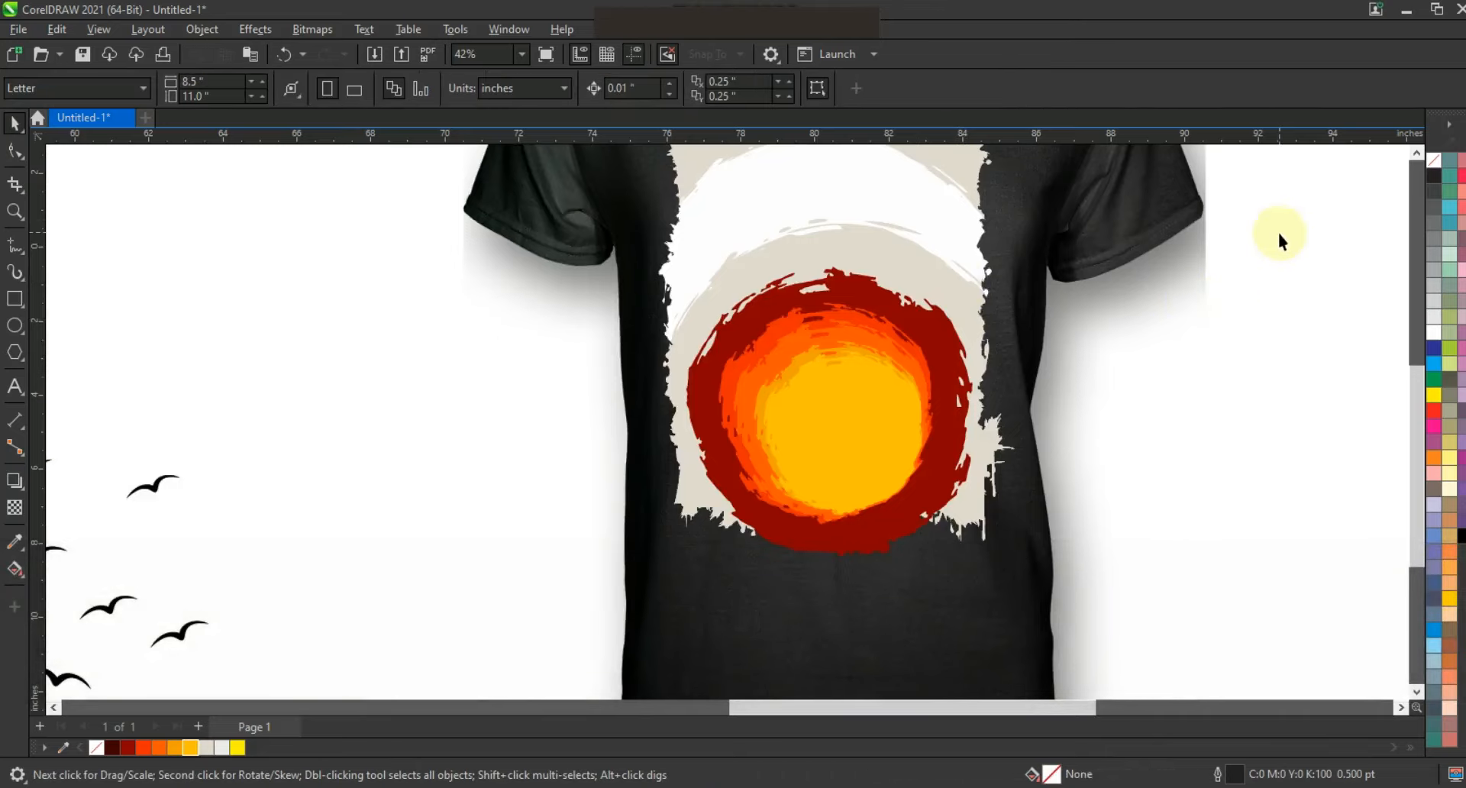
- Enlarge all the coloured sun circles together to about 8.5 × 8.6 in and reposition them over the lower part of the frame
{"action": "left_click_drag", "start_coordinate": [822, 530], "coordinate": [665, 580]}
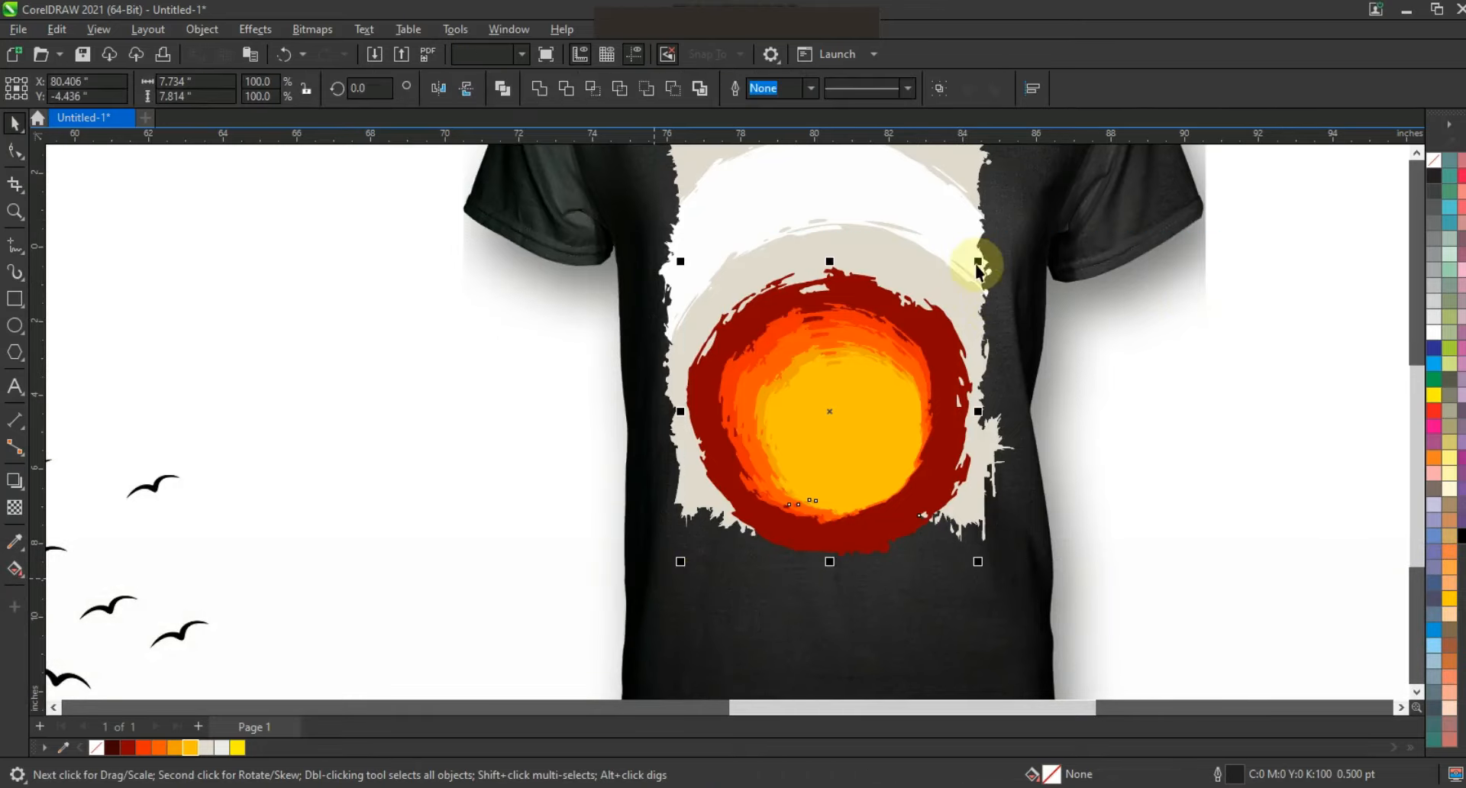
{"action": "left_click_drag", "start_coordinate": [979, 264], "coordinate": [984, 255]}
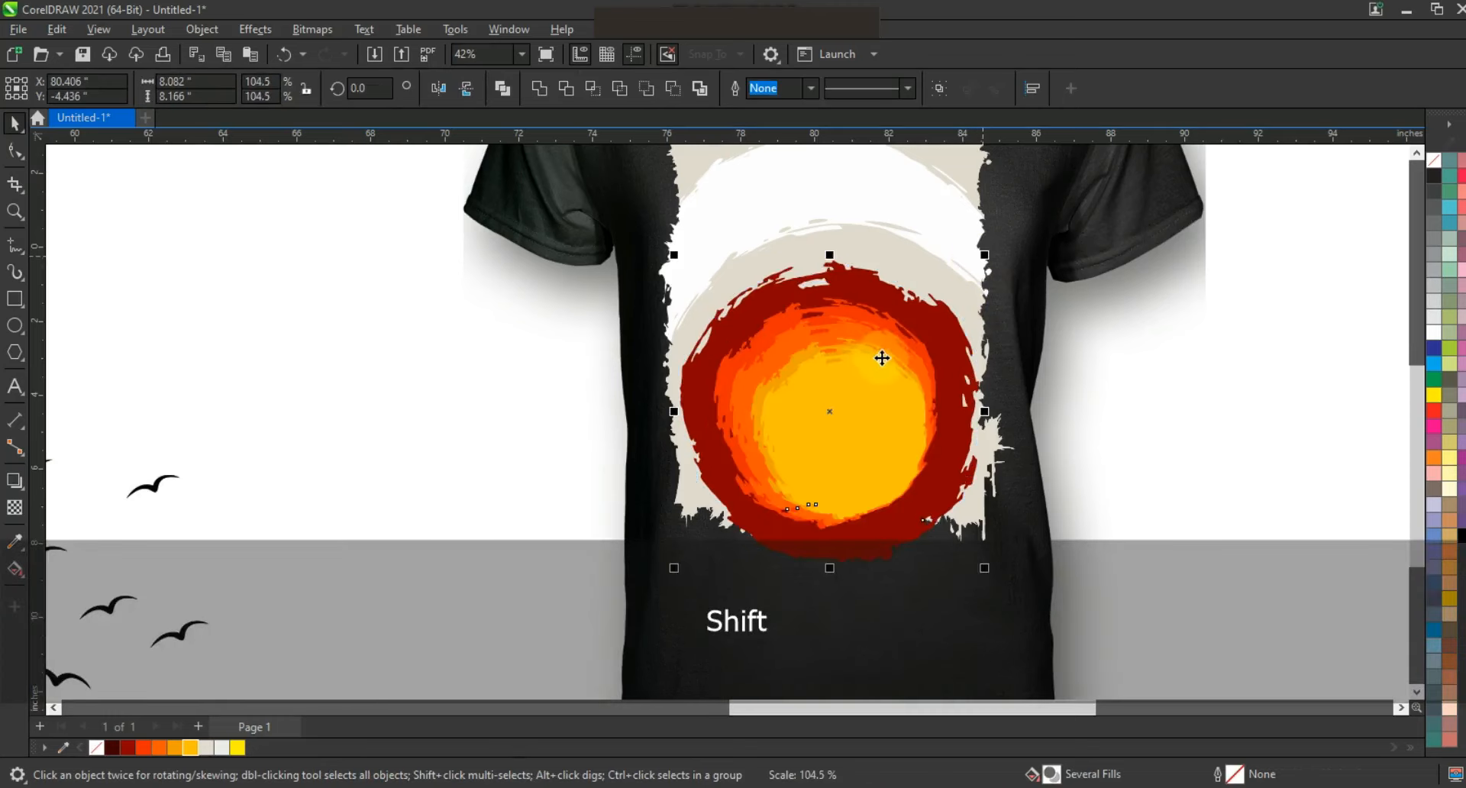
{"action": "left_click_drag", "start_coordinate": [878, 355], "coordinate": [879, 350]}
{"action": "left_click_drag", "start_coordinate": [675, 561], "coordinate": [659, 581]}
{"action": "left_click_drag", "start_coordinate": [876, 437], "coordinate": [880, 433]}
- PowerClip the sun circles inside the torn-edge frame on the shirt
{"action": "right_click", "coordinate": [880, 433]}
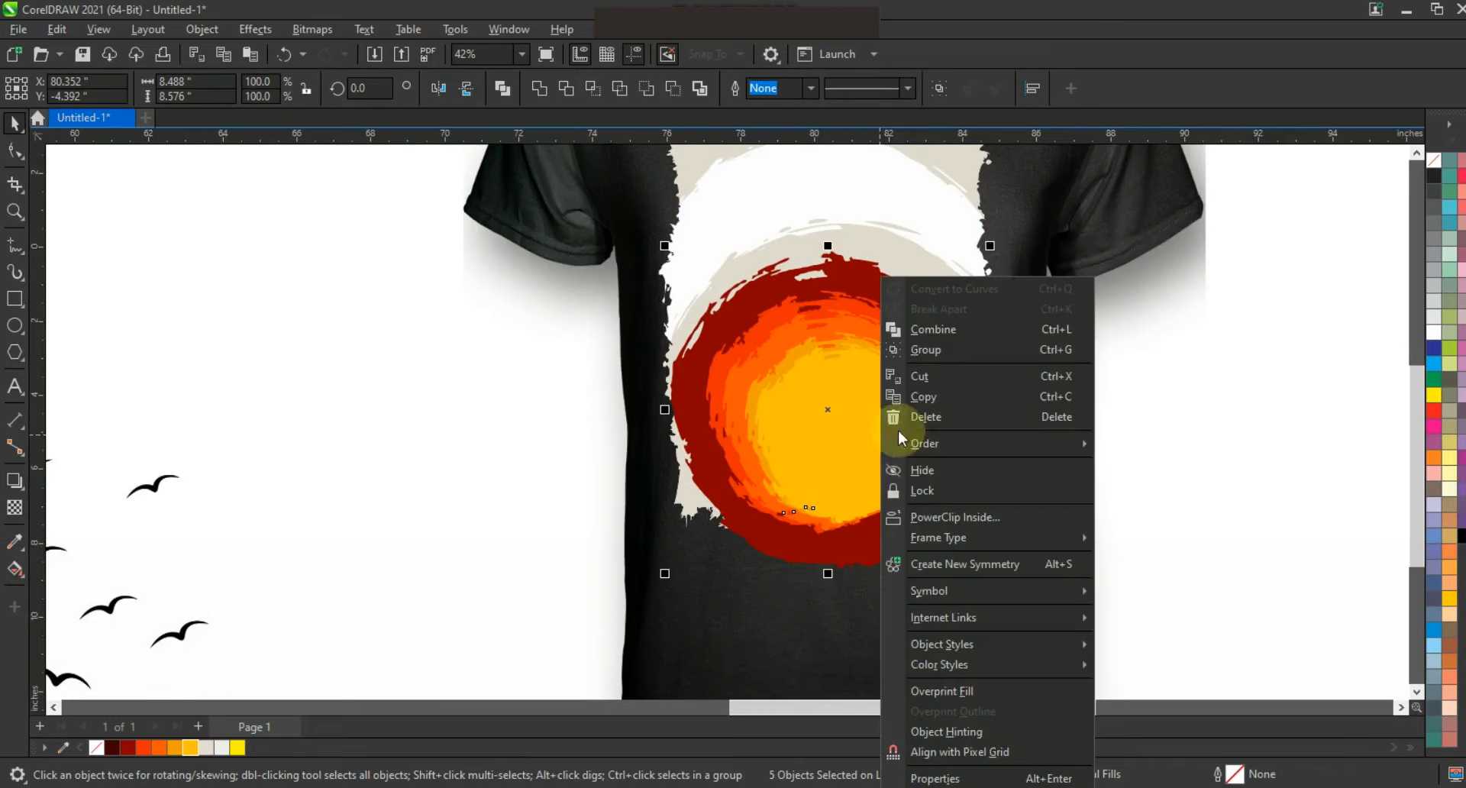
{"action": "left_click", "coordinate": [980, 513]}
{"action": "left_click", "coordinate": [939, 264]}
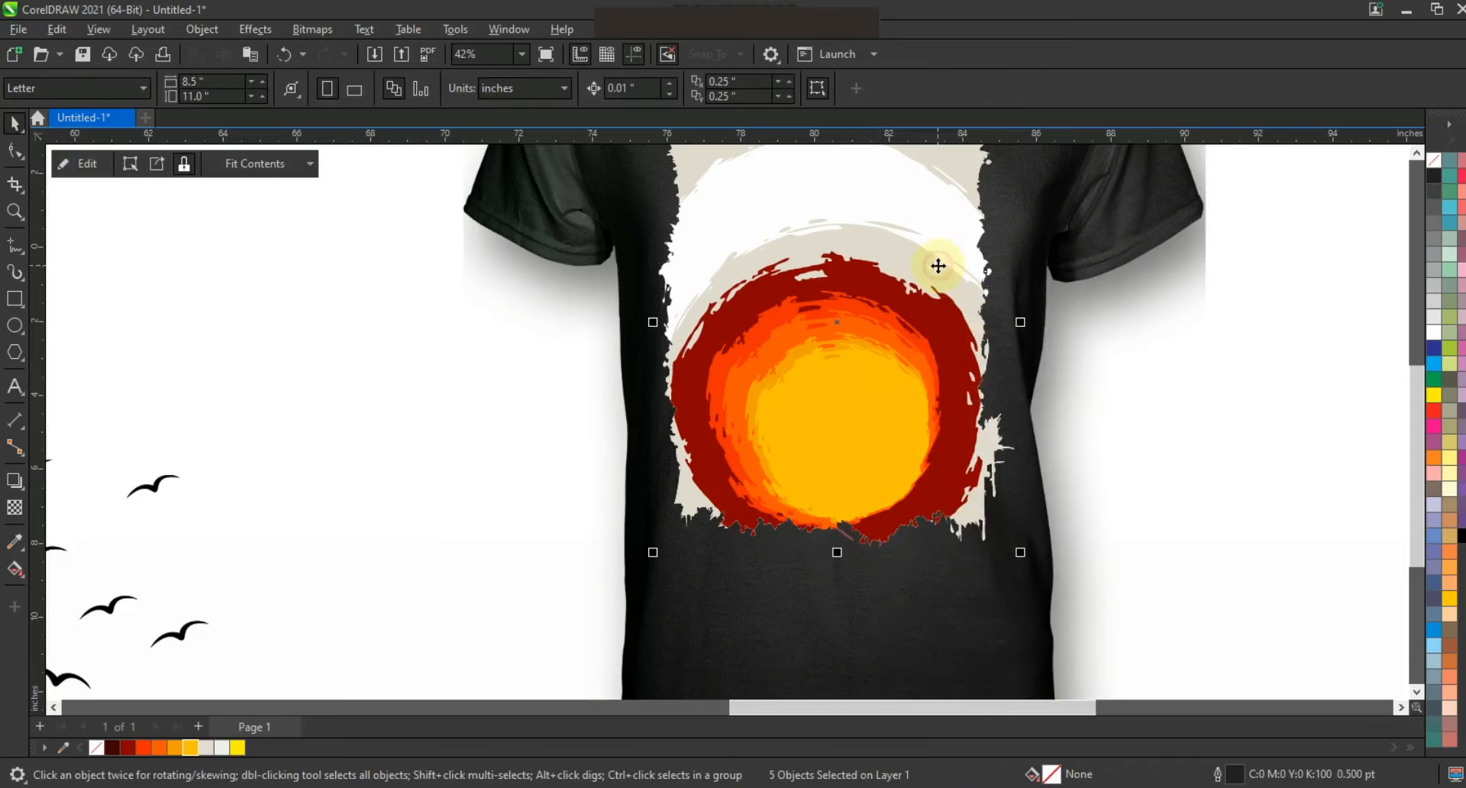
{"action": "key", "text": "F3"}
{"action": "left_click", "coordinate": [1077, 467]}
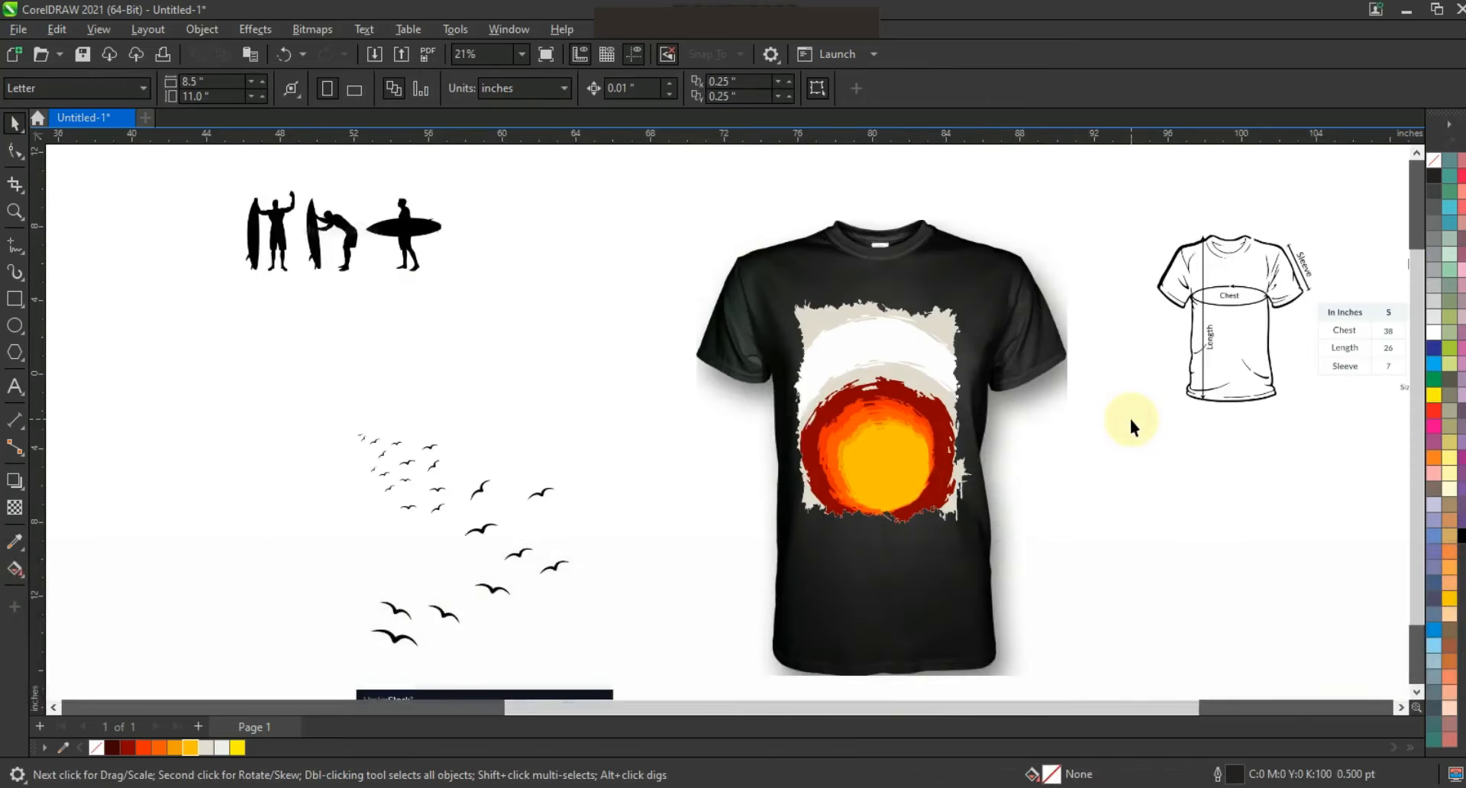
- Place an empty black copy of the torn-edge frame beside the shirt and rotate it to 270°
{"action": "key", "text": "ctrl+z"}
{"action": "left_click", "coordinate": [1220, 456]}
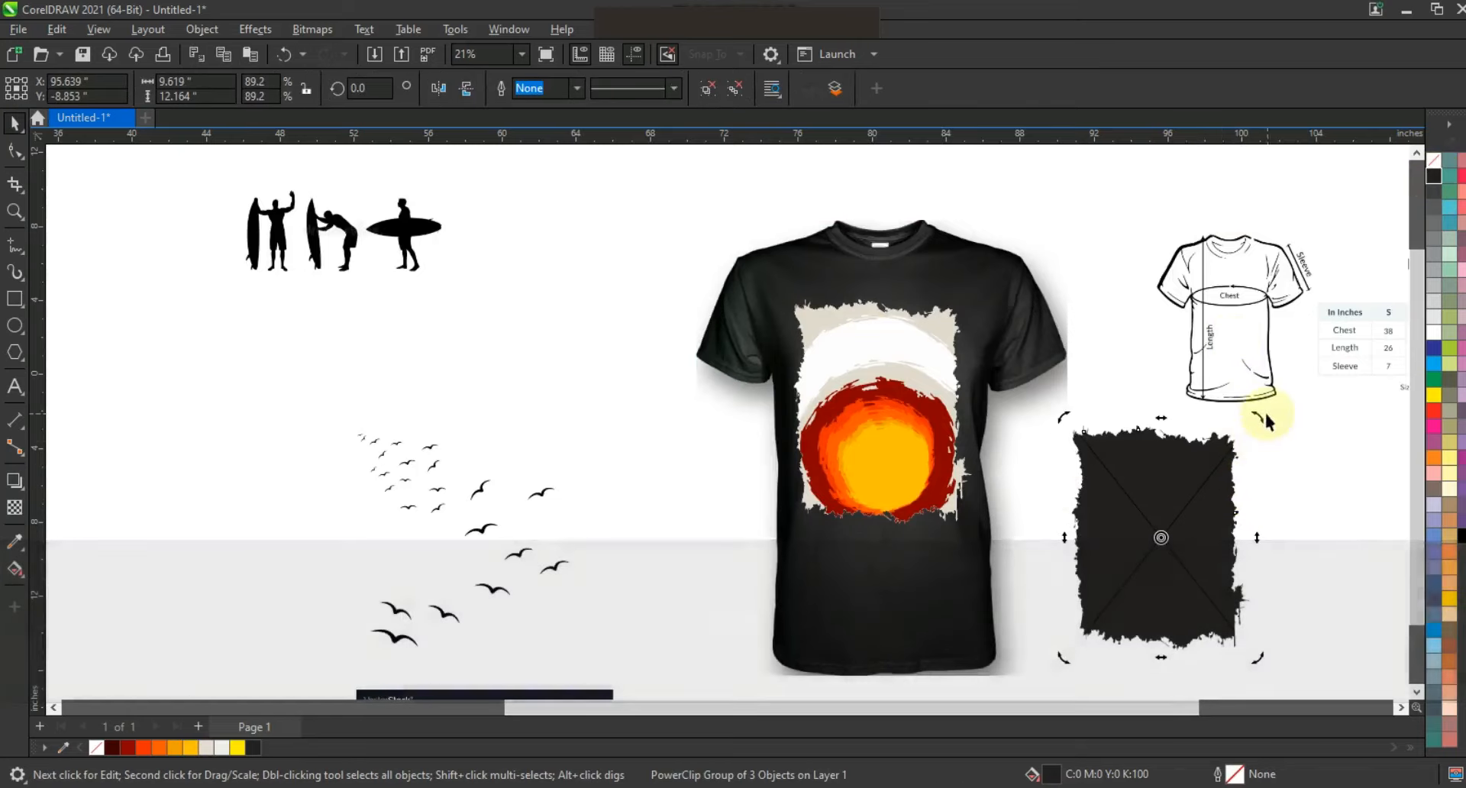
{"action": "left_click_drag", "start_coordinate": [1258, 426], "coordinate": [1302, 533]}
{"action": "left_click", "coordinate": [1237, 526]}
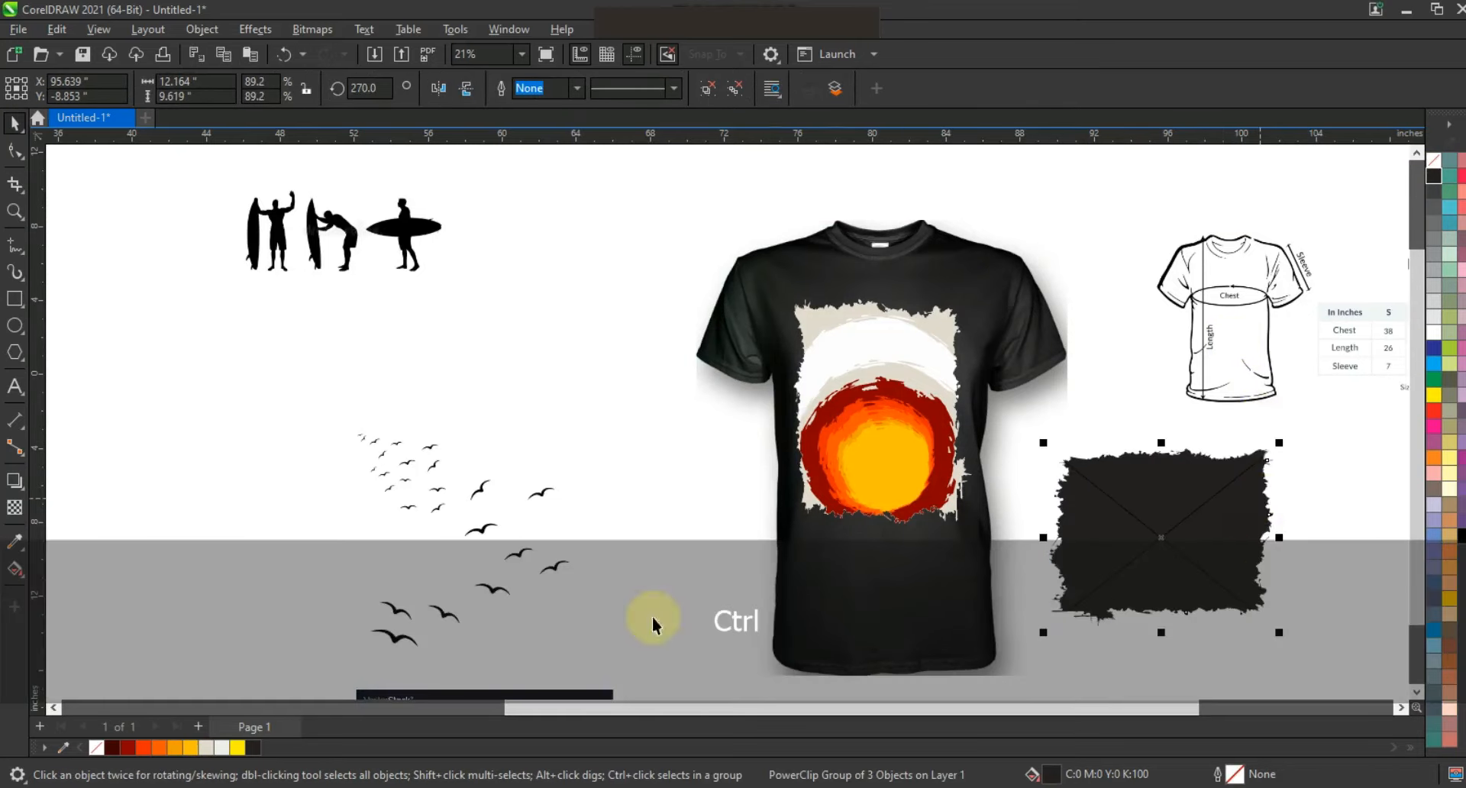
- Fill the rotated torn shape with dark brown #3B0100, scale it to about 10.2 × 7.8 in and place it over the sun's base
{"action": "left_click_drag", "start_coordinate": [128, 762], "coordinate": [883, 569]}
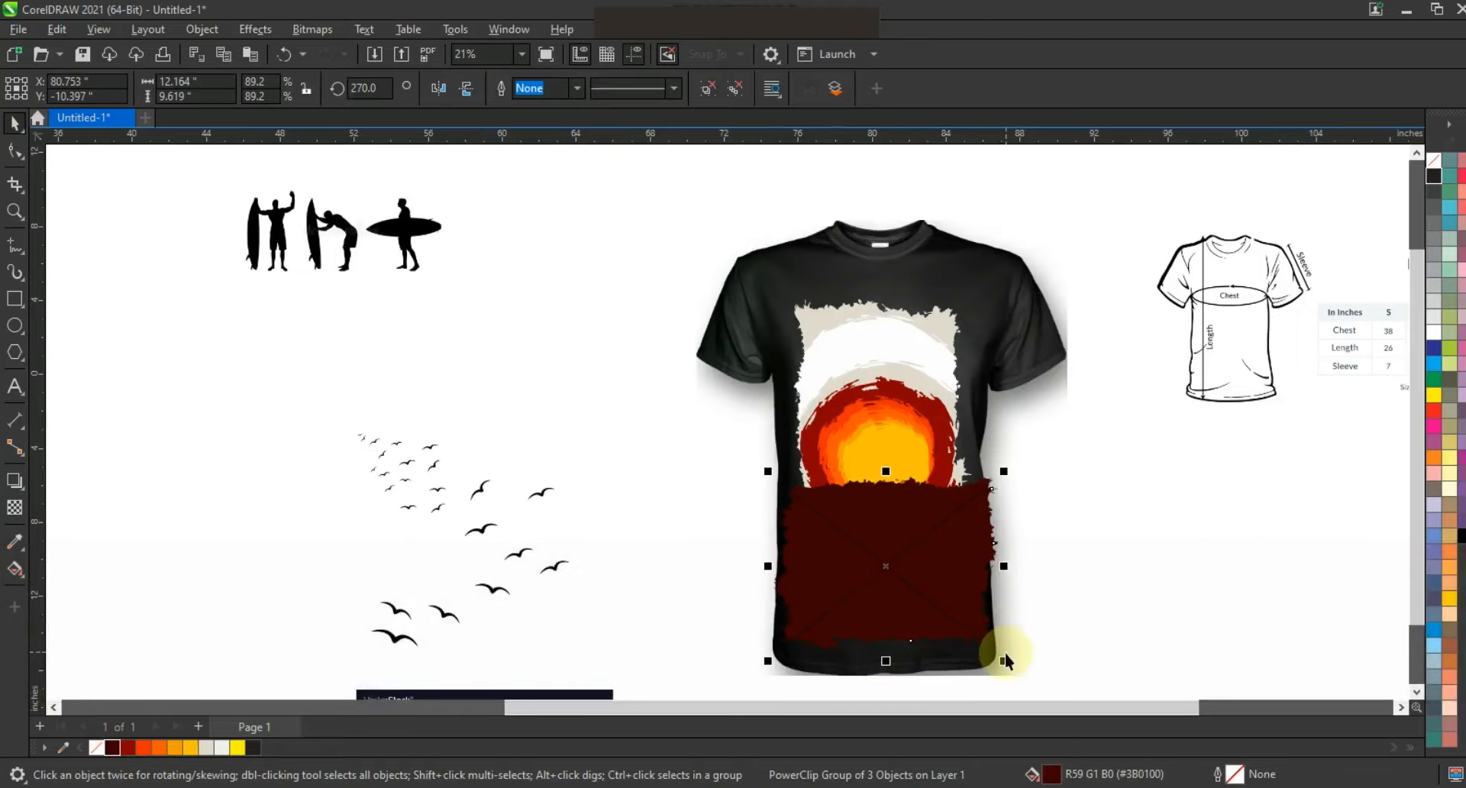
{"action": "left_click_drag", "start_coordinate": [1005, 662], "coordinate": [960, 626]}
{"action": "left_click_drag", "start_coordinate": [929, 567], "coordinate": [976, 555]}
- PowerClip the dark brown torn shape inside the shirt's torn-edge frame as the ground
{"action": "right_click", "coordinate": [956, 550]}
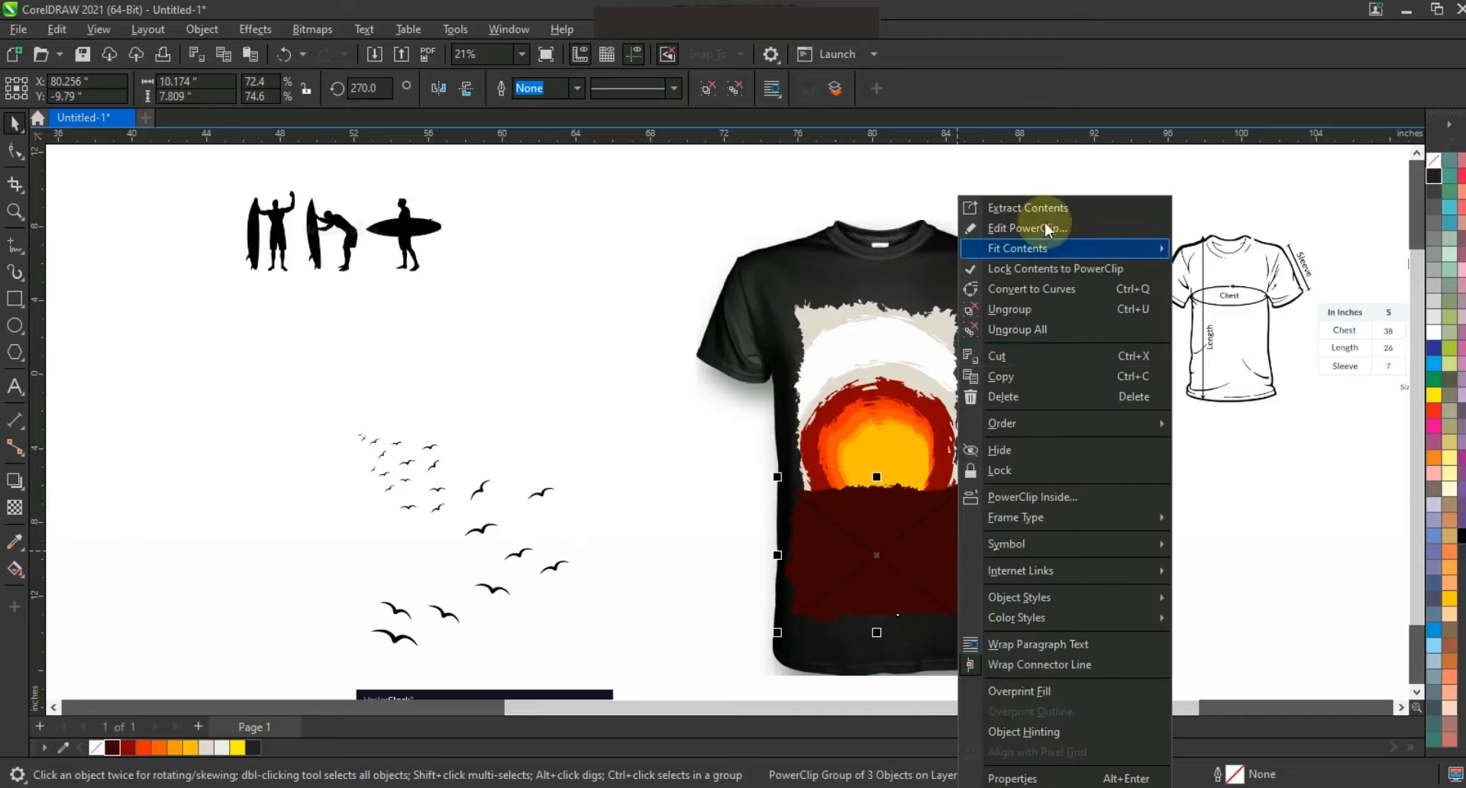
{"action": "left_click", "coordinate": [1032, 496]}
{"action": "left_click", "coordinate": [890, 360]}
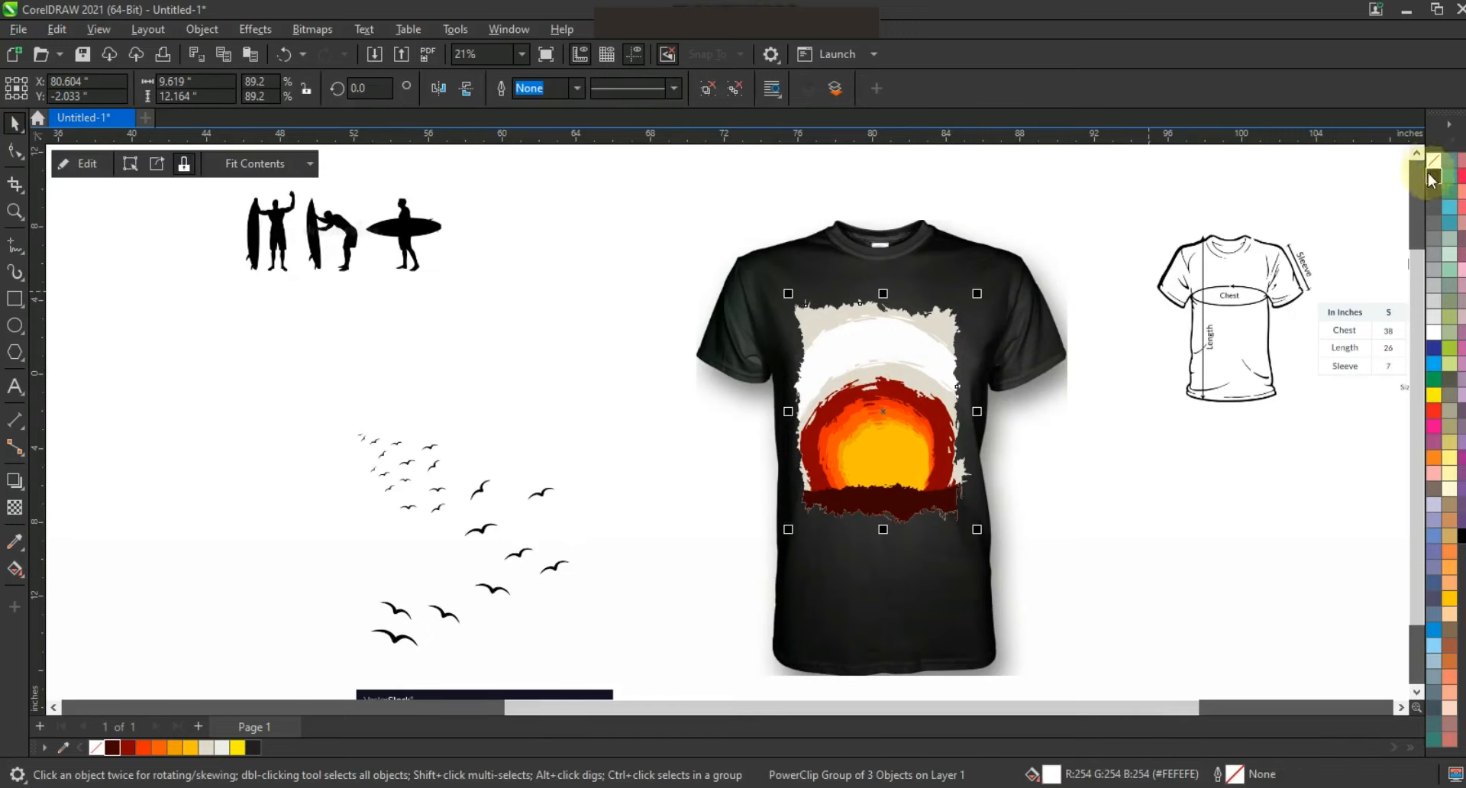
- Recolour the outline of the shirt's torn-edge frame black
{"action": "right_click", "coordinate": [1429, 164]}
{"action": "left_click", "coordinate": [1156, 447]}
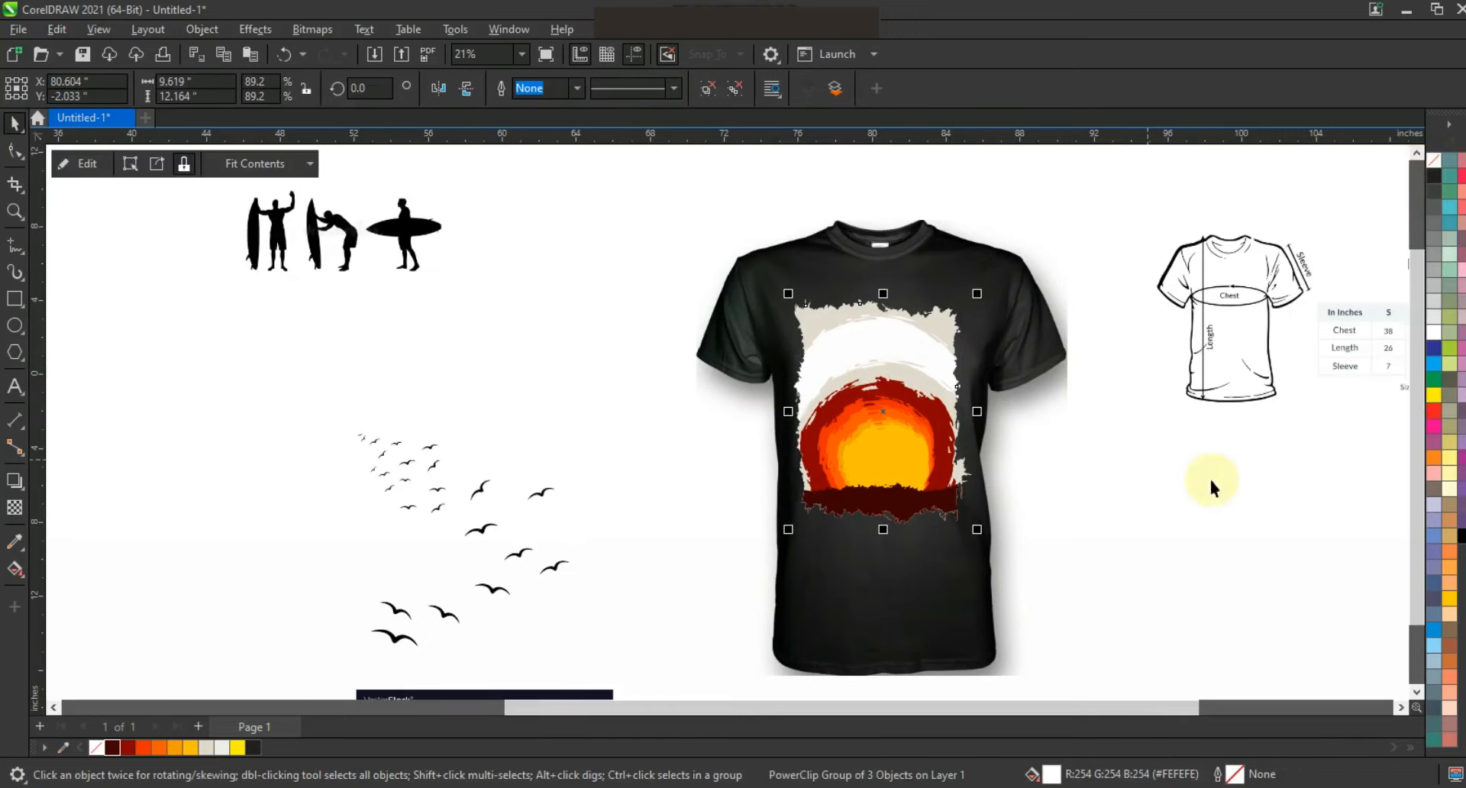
{"action": "right_click", "coordinate": [1450, 534]}
{"action": "left_click", "coordinate": [1362, 284]}
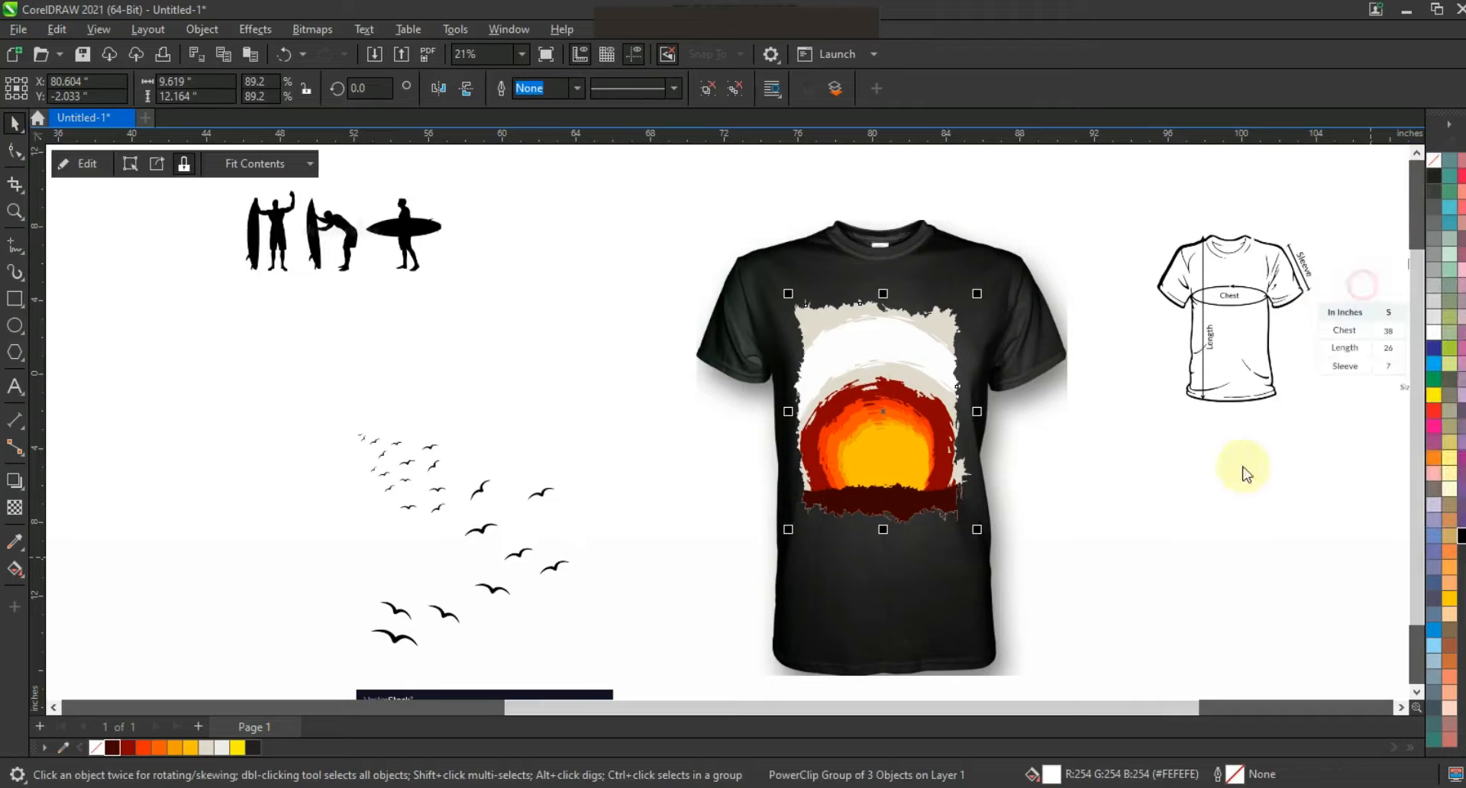
{"action": "left_click", "coordinate": [1216, 510]}
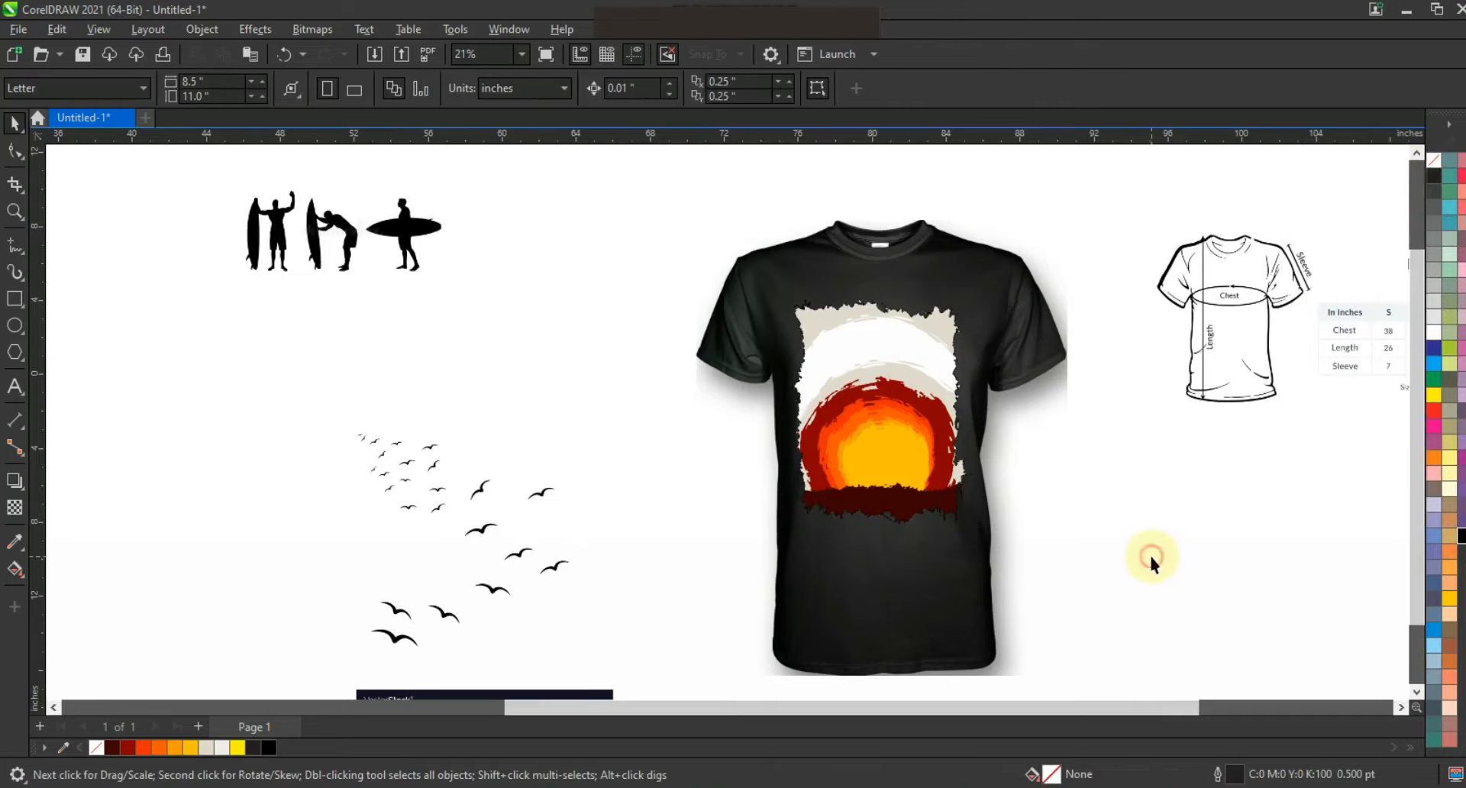
- Place a copy of the silhouette carrying a surfboard over the sun and bring it to the front
{"action": "left_click", "coordinate": [14, 211]}
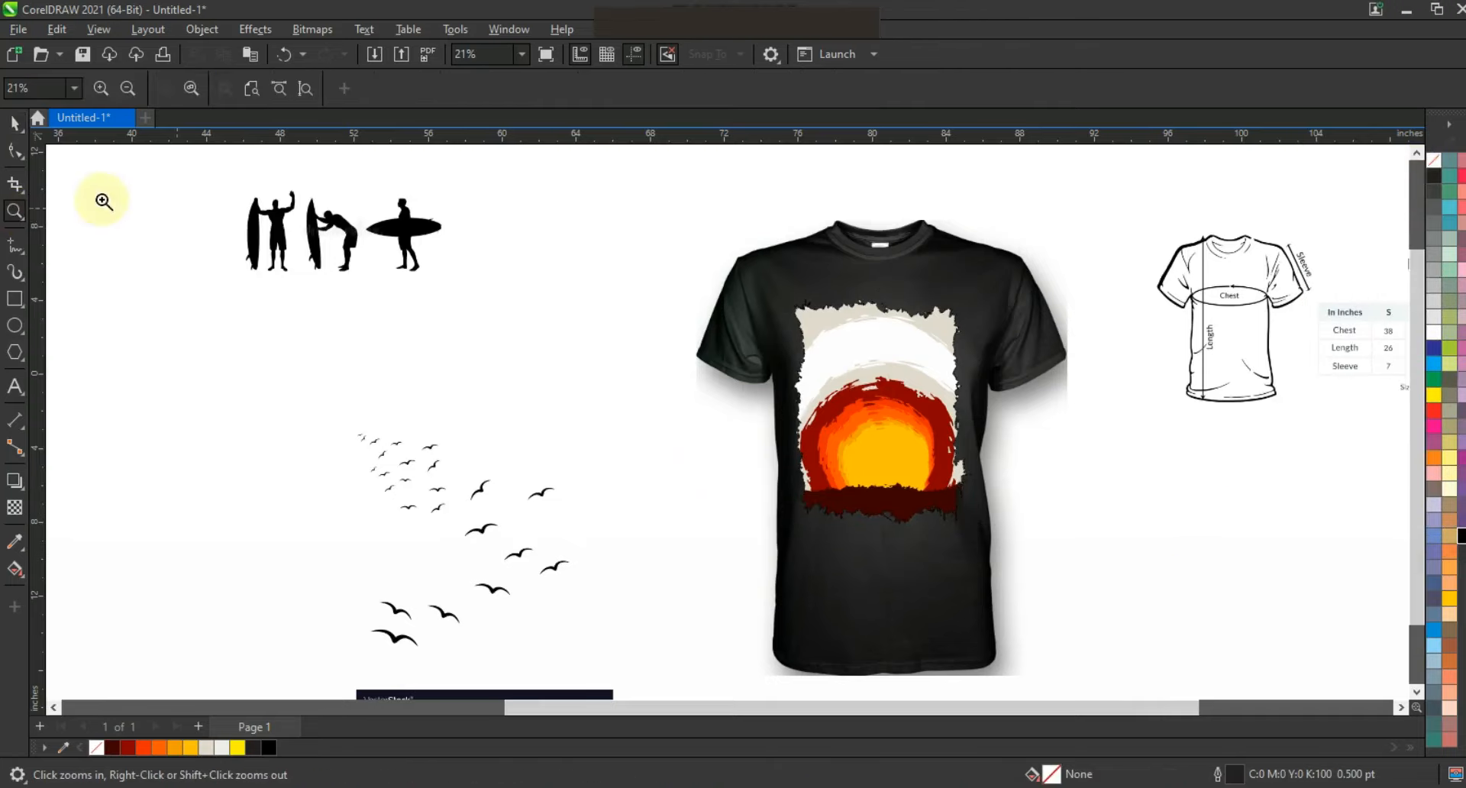
{"action": "left_click", "coordinate": [14, 124]}
{"action": "left_click_drag", "start_coordinate": [392, 228], "coordinate": [872, 451]}
{"action": "right_click", "coordinate": [872, 450]}
{"action": "scroll", "coordinate": [816, 346], "scroll_direction": "down", "scroll_amount": 1}
{"action": "key", "text": "shift+Page_Up"}
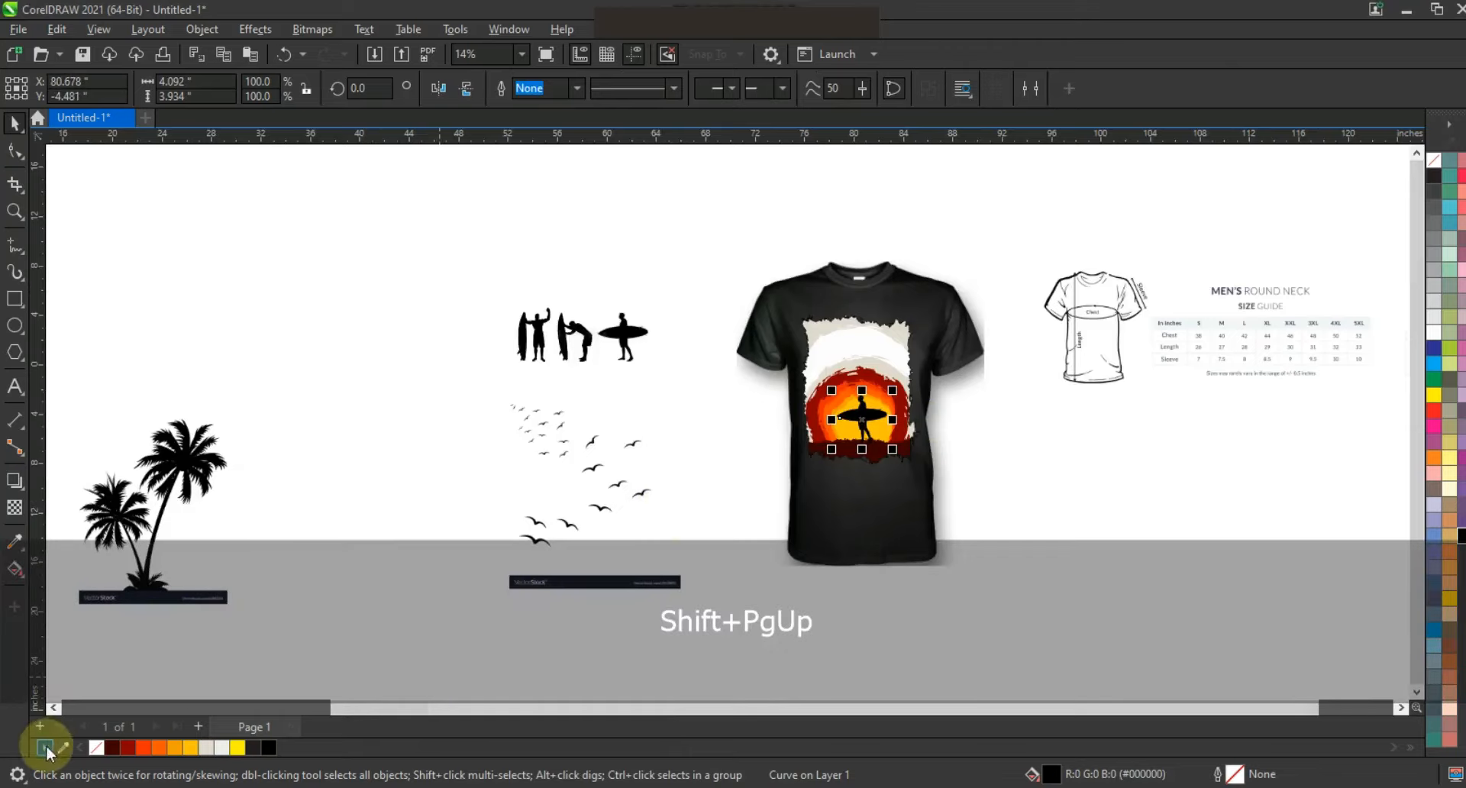
- Fill the surfer silhouette with dark brown #3B0100 and shrink it over the sun
{"action": "left_click", "coordinate": [109, 746]}
{"action": "key", "text": "shift+F2"}
{"action": "key", "text": "F3"}
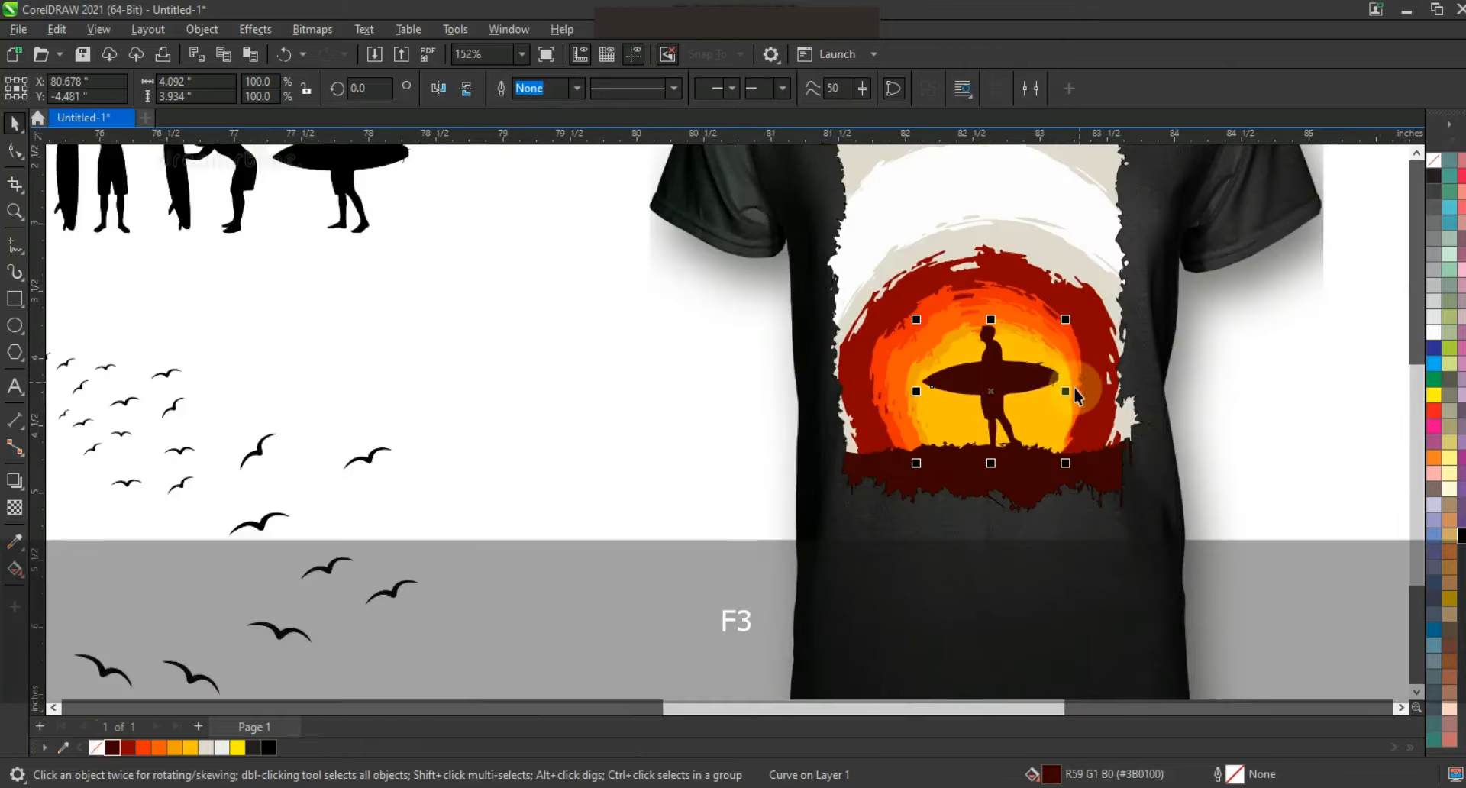
{"action": "left_click_drag", "start_coordinate": [1062, 324], "coordinate": [1023, 351]}
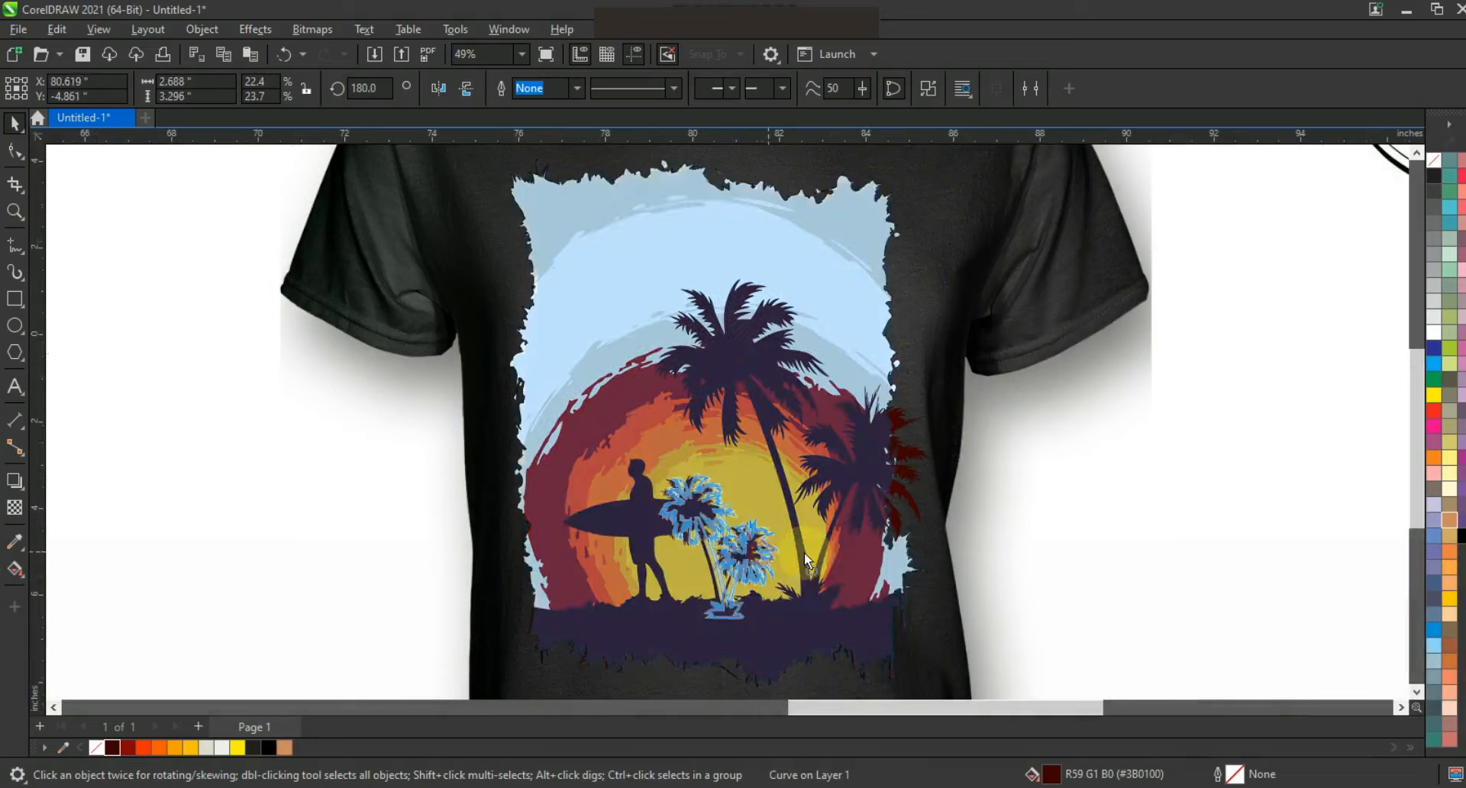
- Scale the small palm pair to about 2.4 × 3.0 in beside the large palms and shift the surfer slightly towards it
{"action": "left_click_drag", "start_coordinate": [804, 552], "coordinate": [780, 513]}
{"action": "key", "text": "Up"}
{"action": "key", "text": "Up"}
{"action": "key", "text": "Up"}
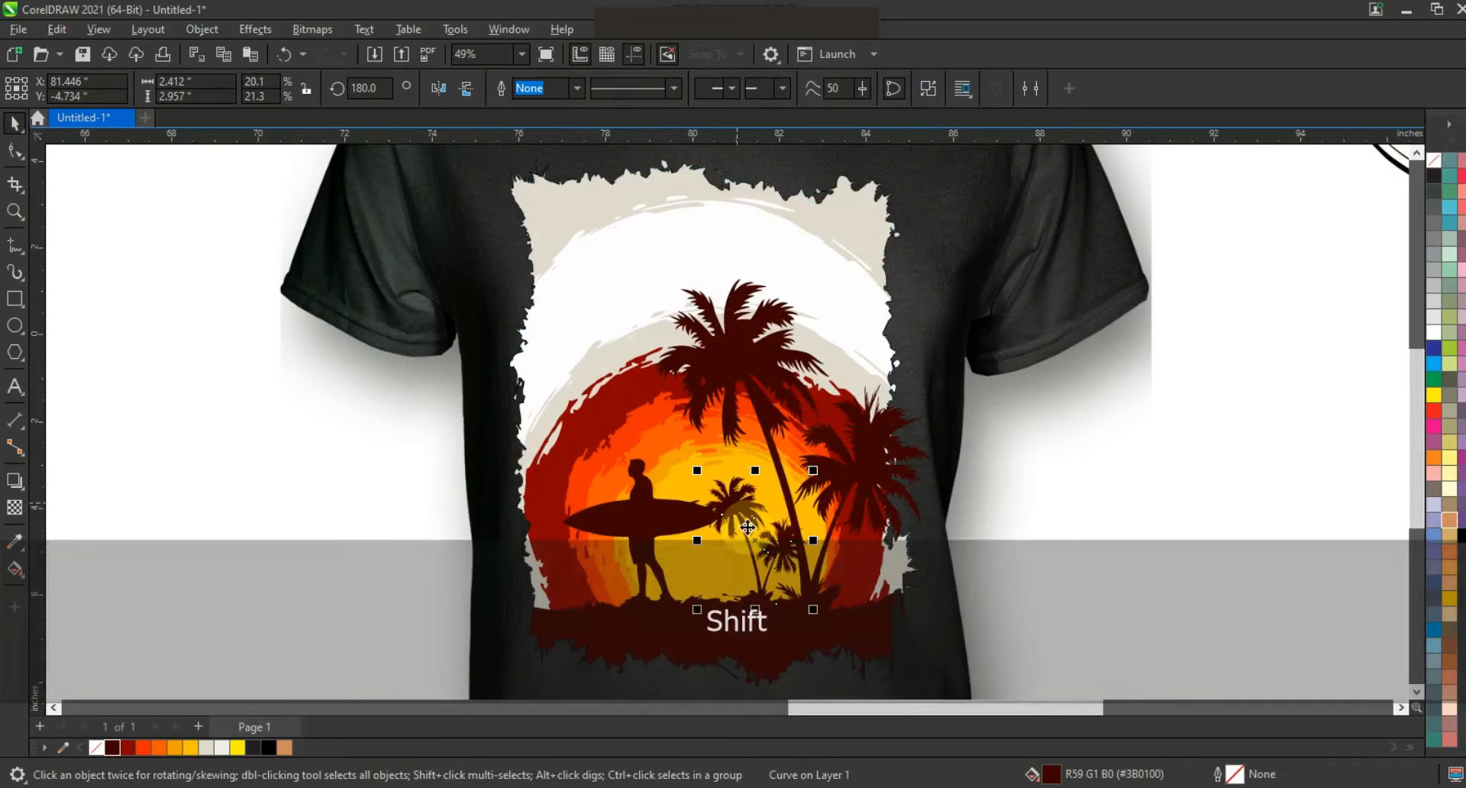
{"action": "left_click_drag", "start_coordinate": [654, 518], "coordinate": [675, 539]}
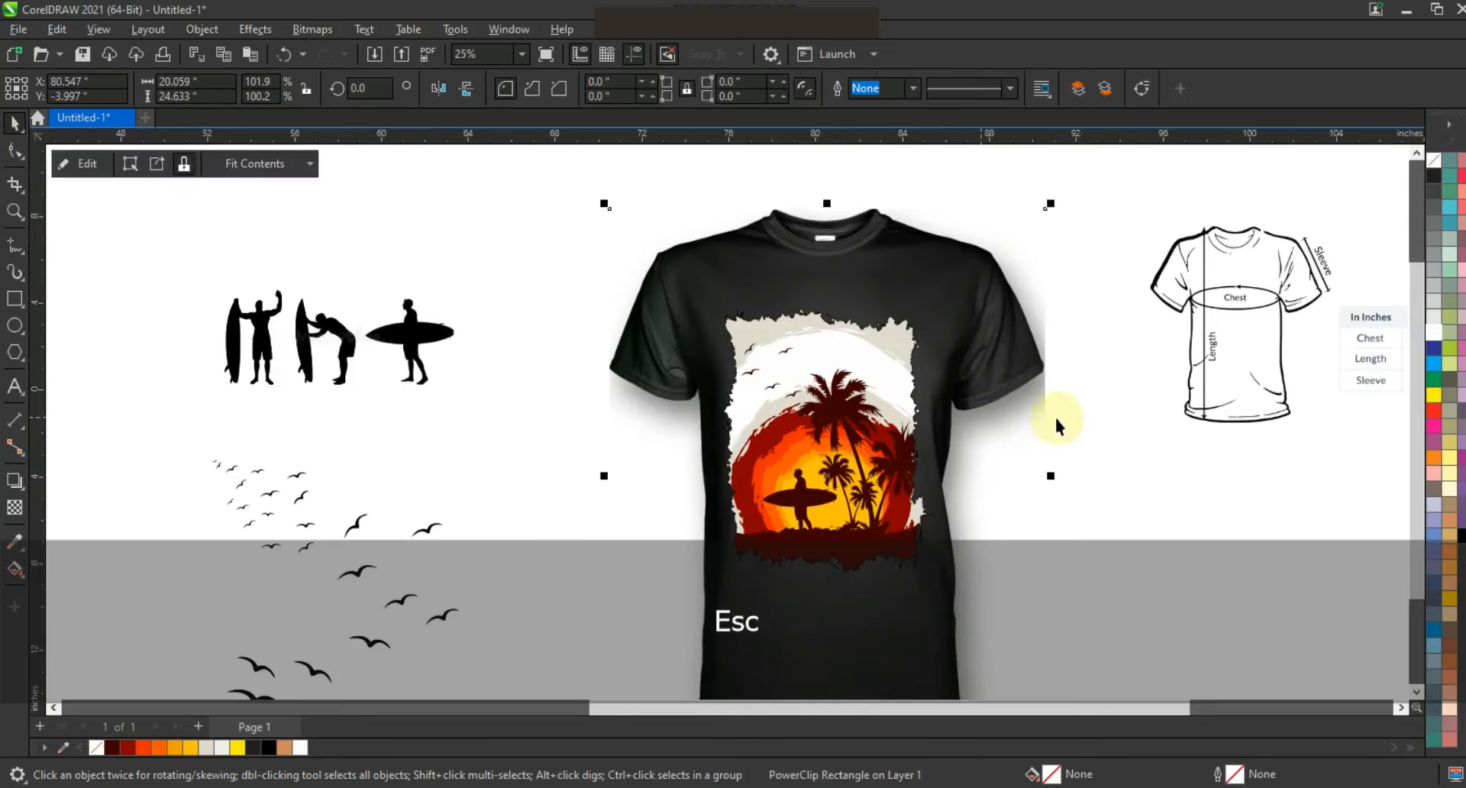
- Shorten the PowerClip rectangle holding the shirt from its lower edge to about 22.1 in high
{"action": "key", "text": "Escape"}
{"action": "key", "text": "F3"}
{"action": "key", "text": "Escape"}
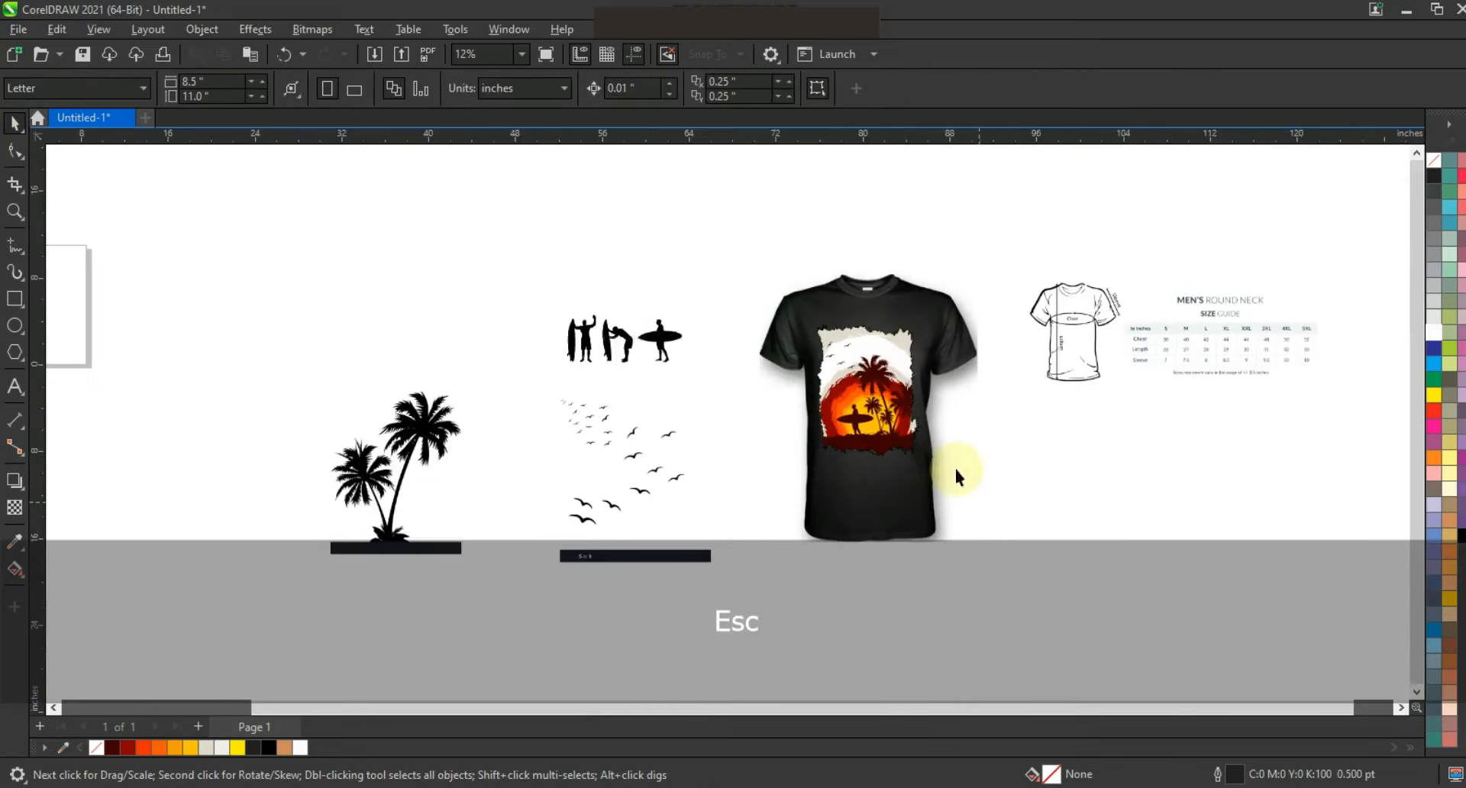
{"action": "left_click", "coordinate": [857, 494]}
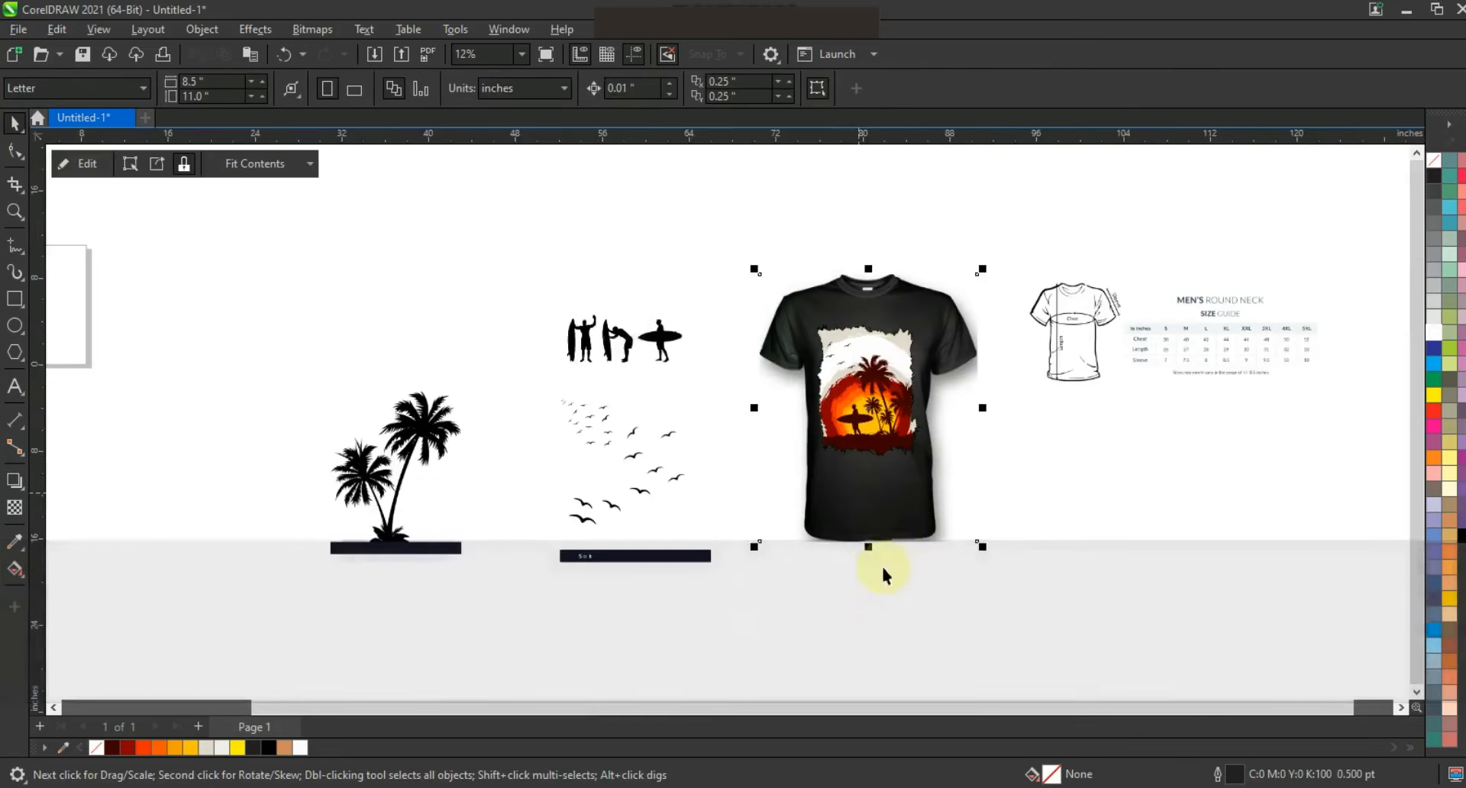
{"action": "left_click_drag", "start_coordinate": [867, 530], "coordinate": [867, 527]}
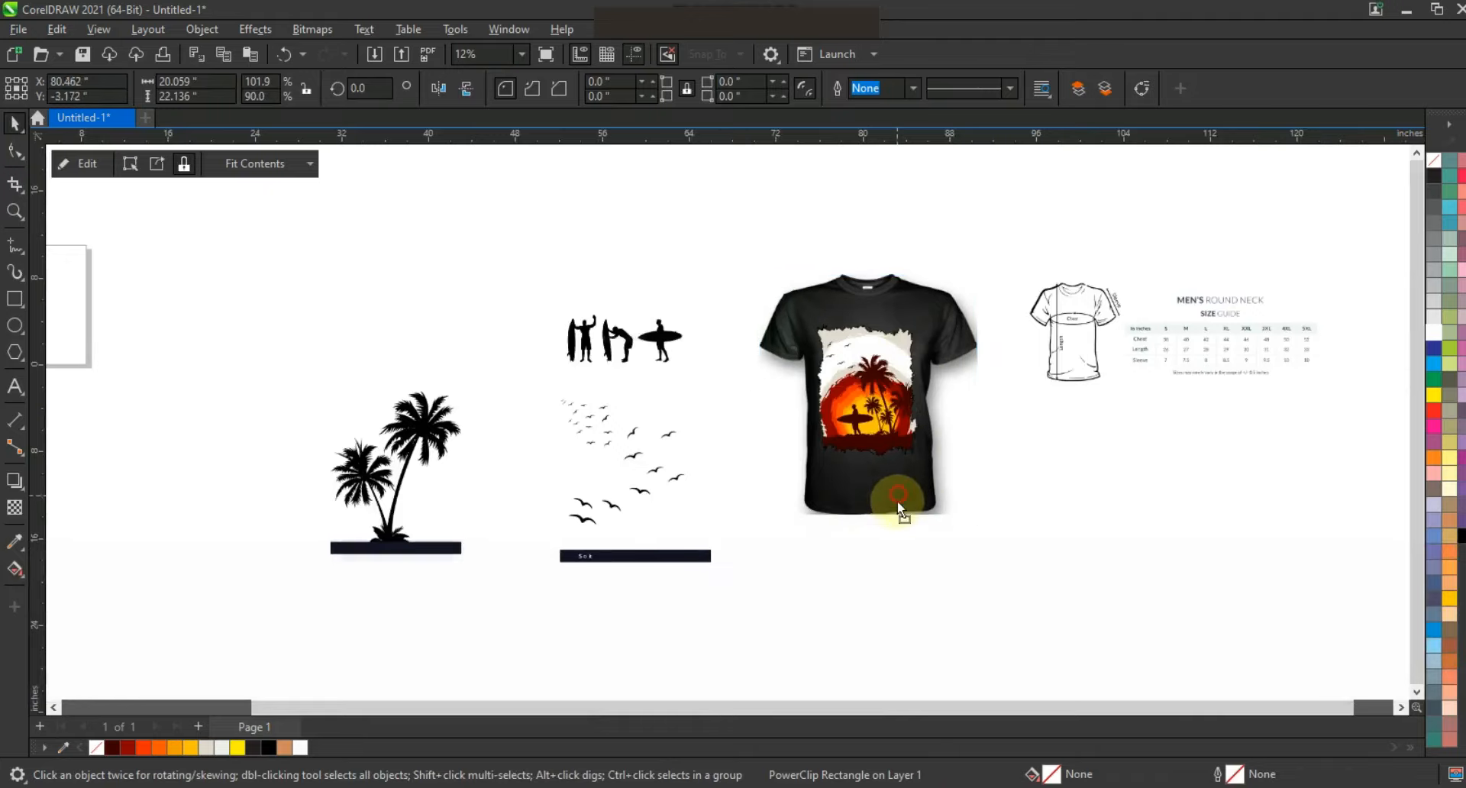
- Zoom to the finished shirt artwork and examine it in a full-screen preview
{"action": "left_click_drag", "start_coordinate": [719, 182], "coordinate": [999, 484]}
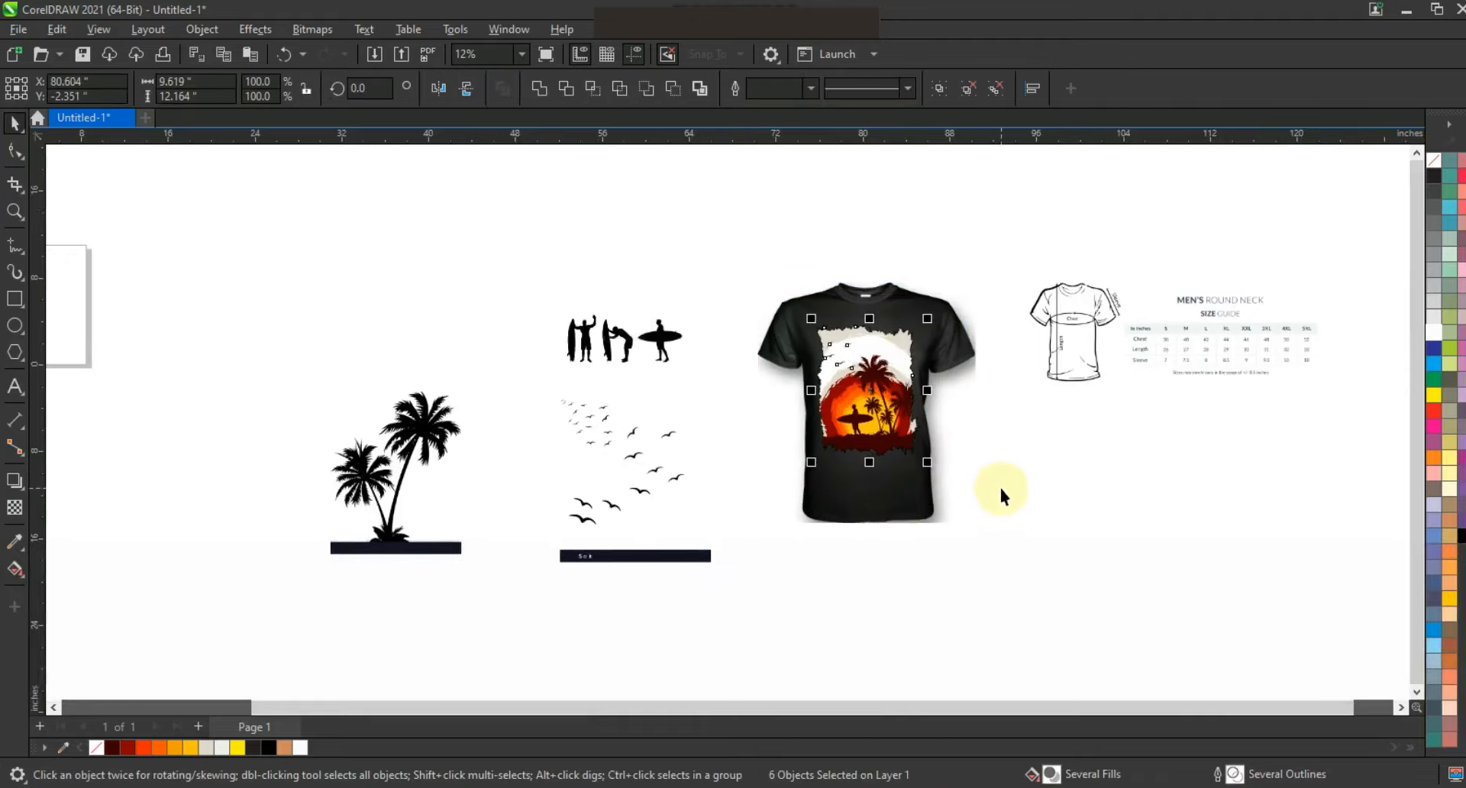
{"action": "key", "text": "shift+F2"}
{"action": "key", "text": "F9"}
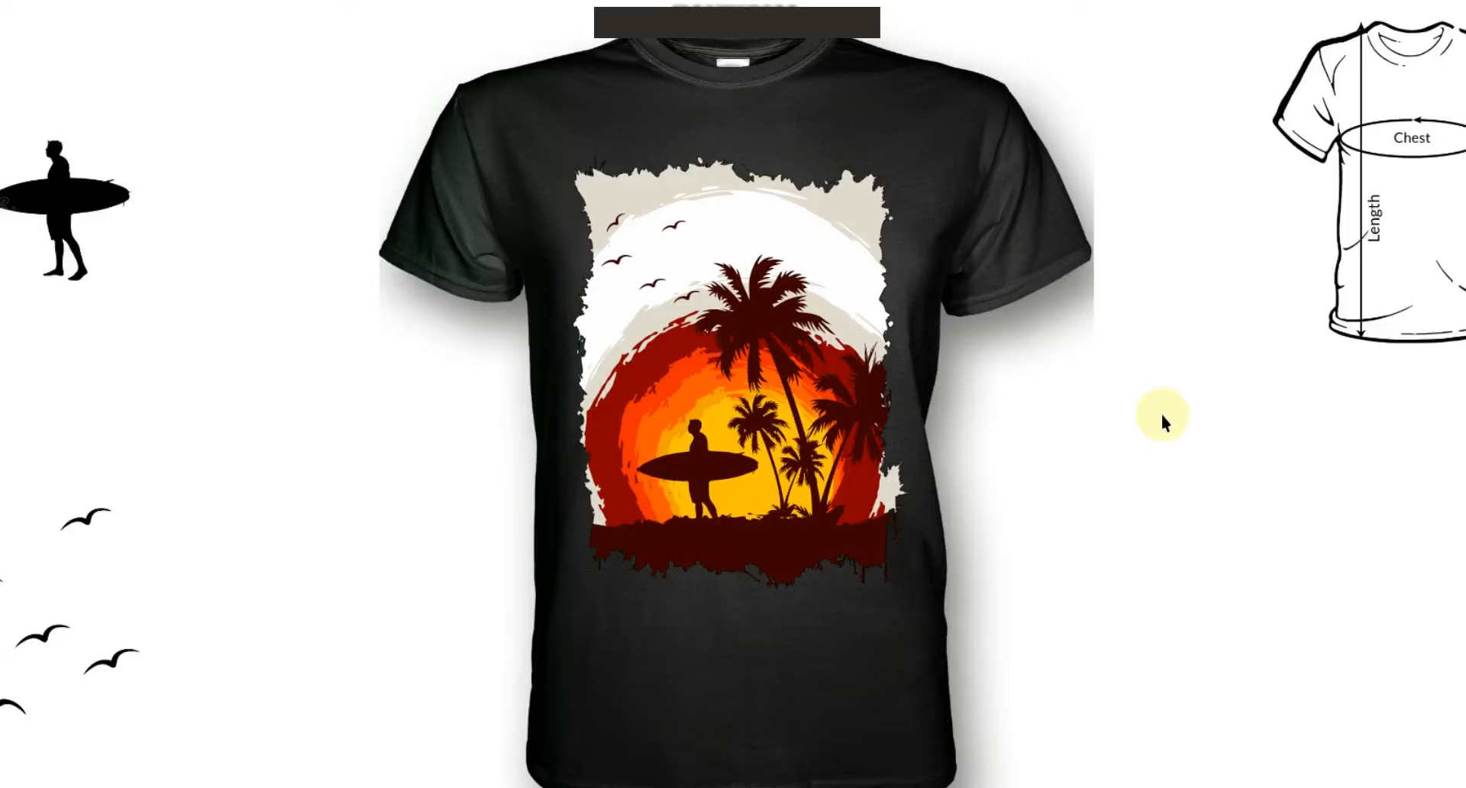
{"action": "key", "text": "F9"}
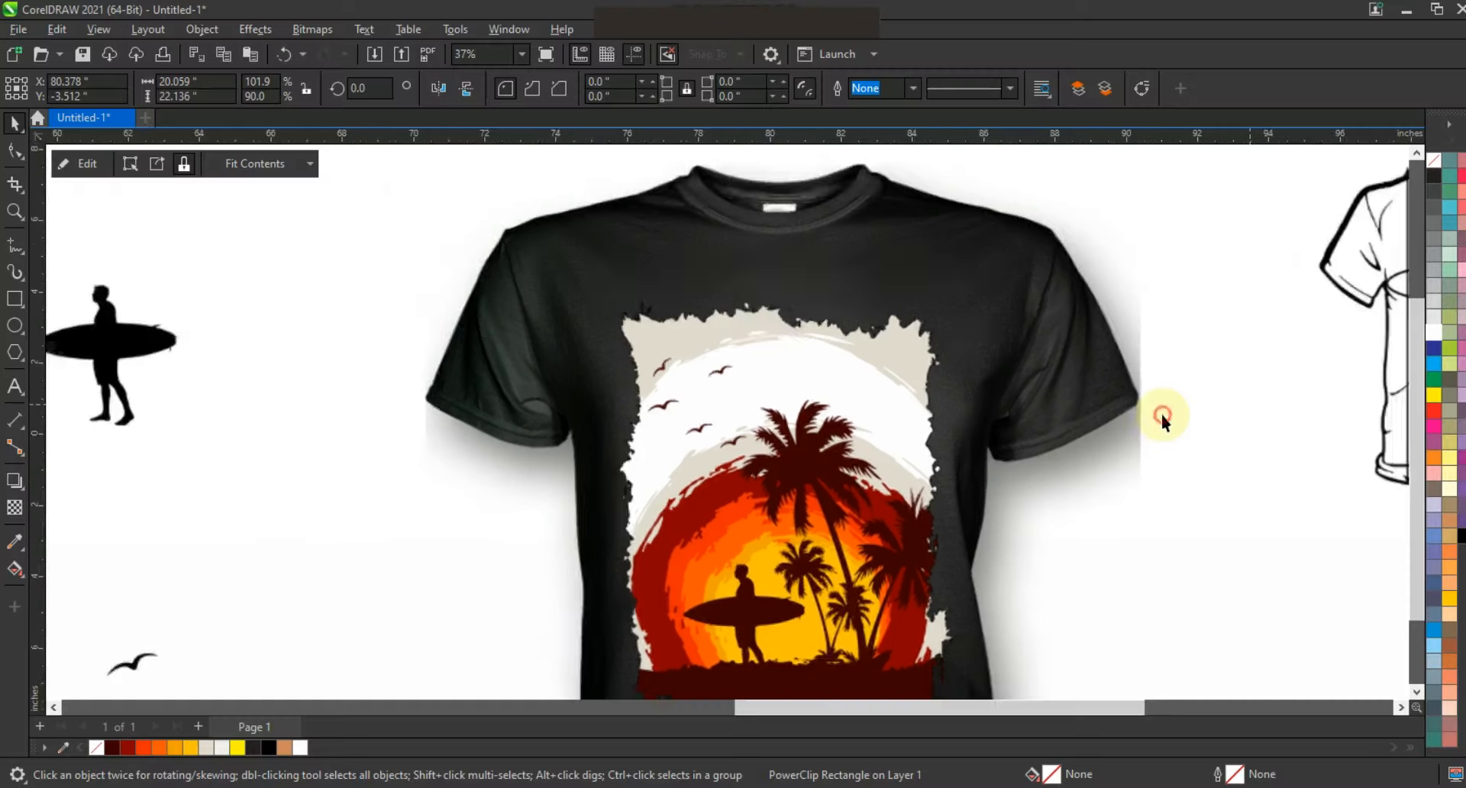